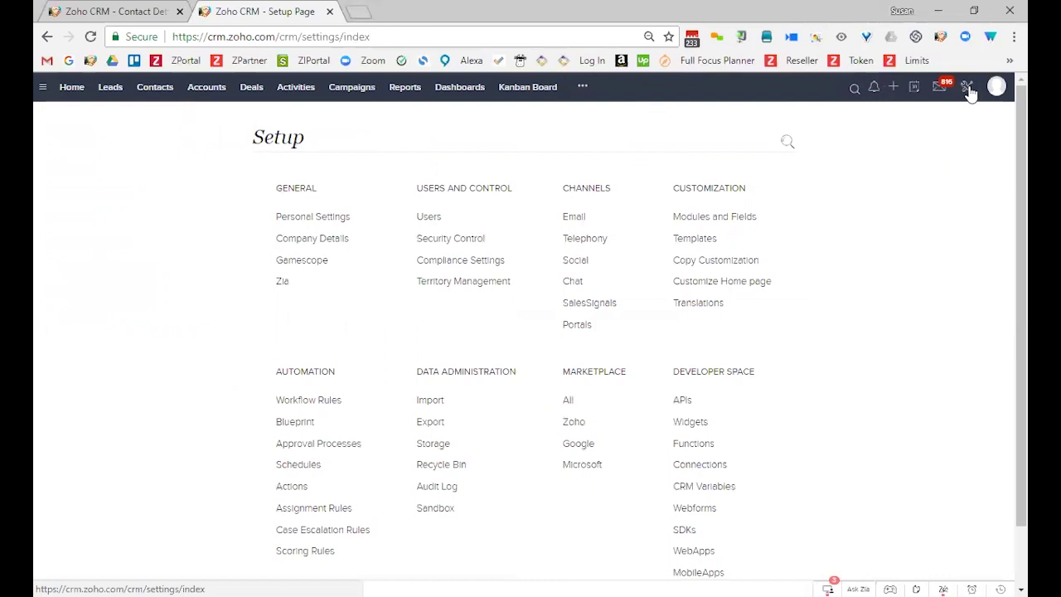
# Step: Visit the Contacts list, then return to the Zoho CRM Setup overview
pyautogui.click(155, 87)
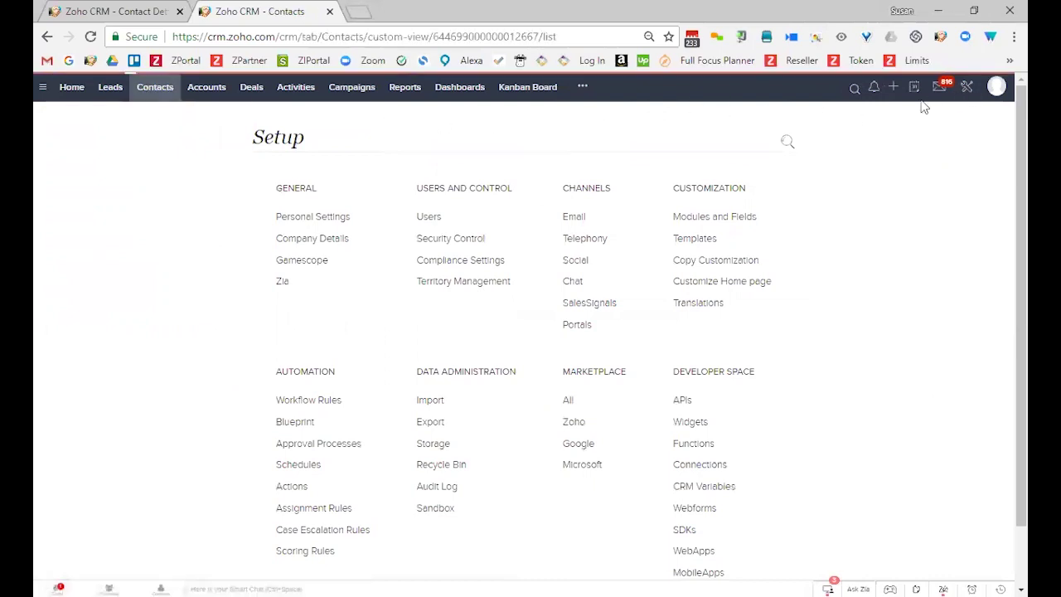
pyautogui.click(967, 87)
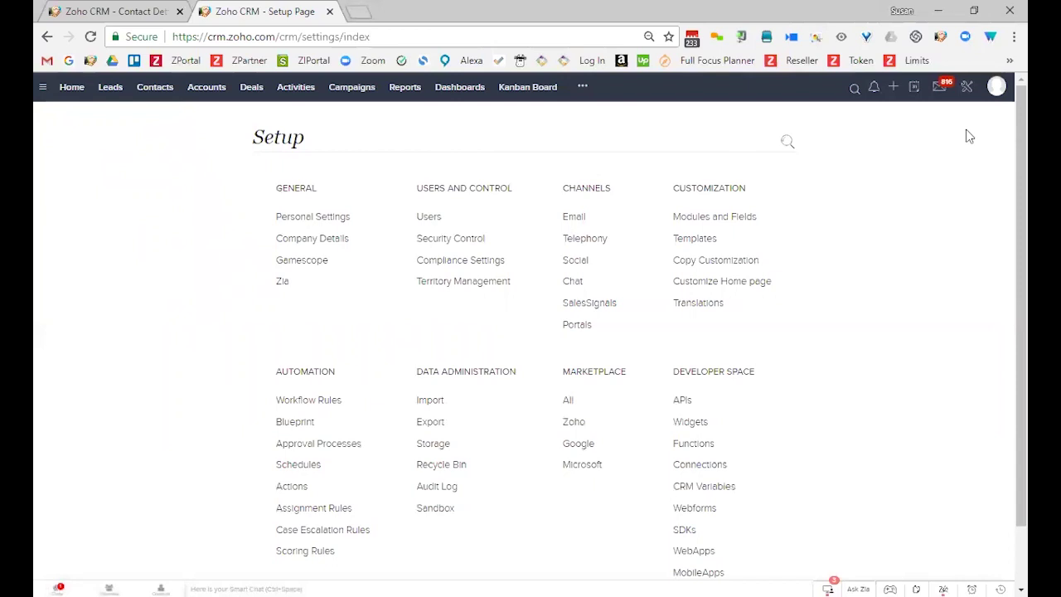
pyautogui.click(304, 218)
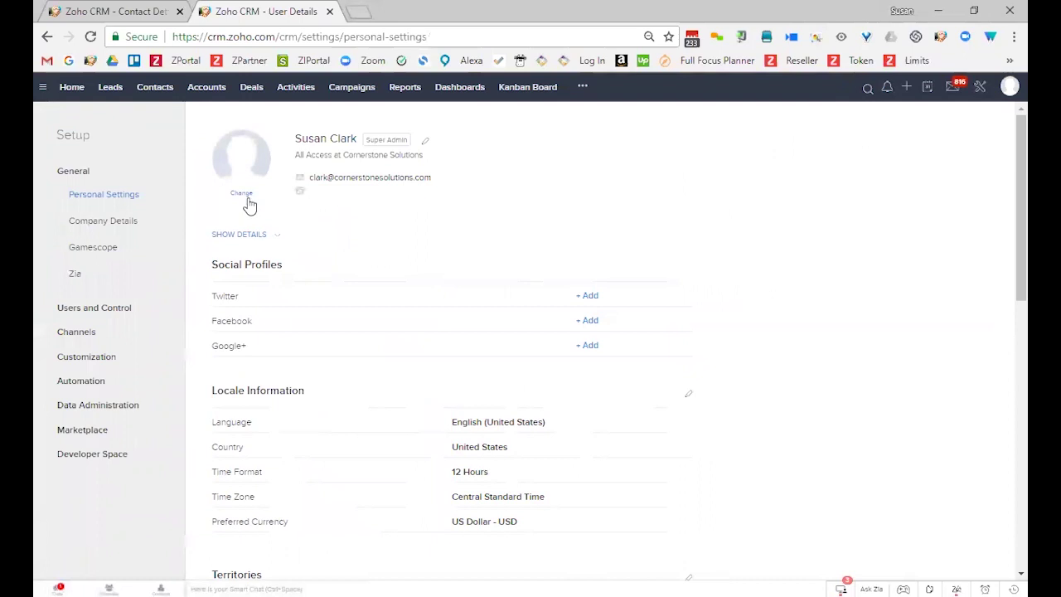
pyautogui.click(139, 13)
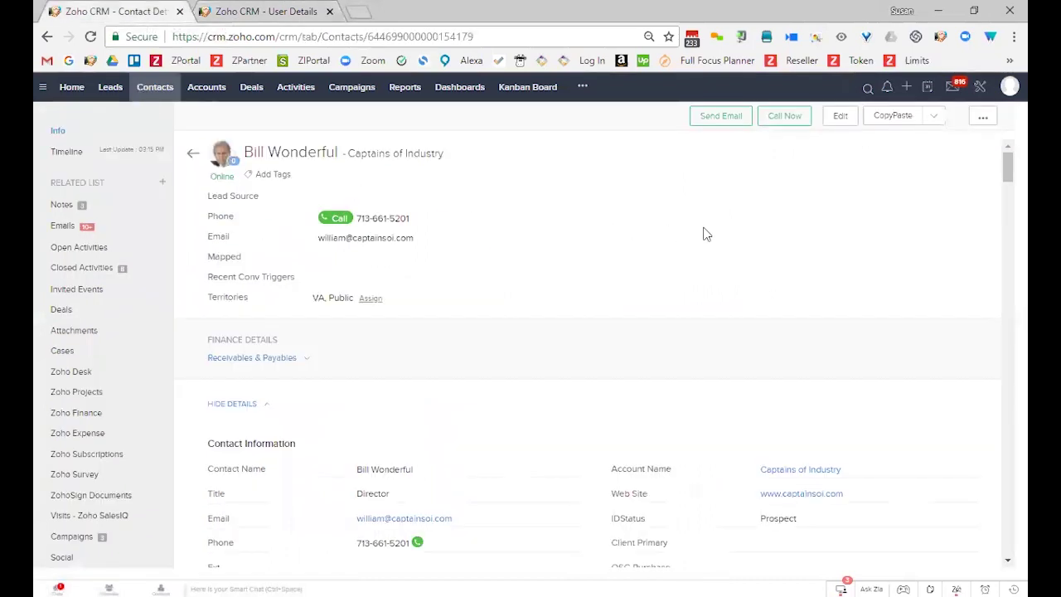
pyautogui.scroll(-3, 703, 235)
pyautogui.scroll(-1, 705, 234)
pyautogui.scroll(-3, 705, 236)
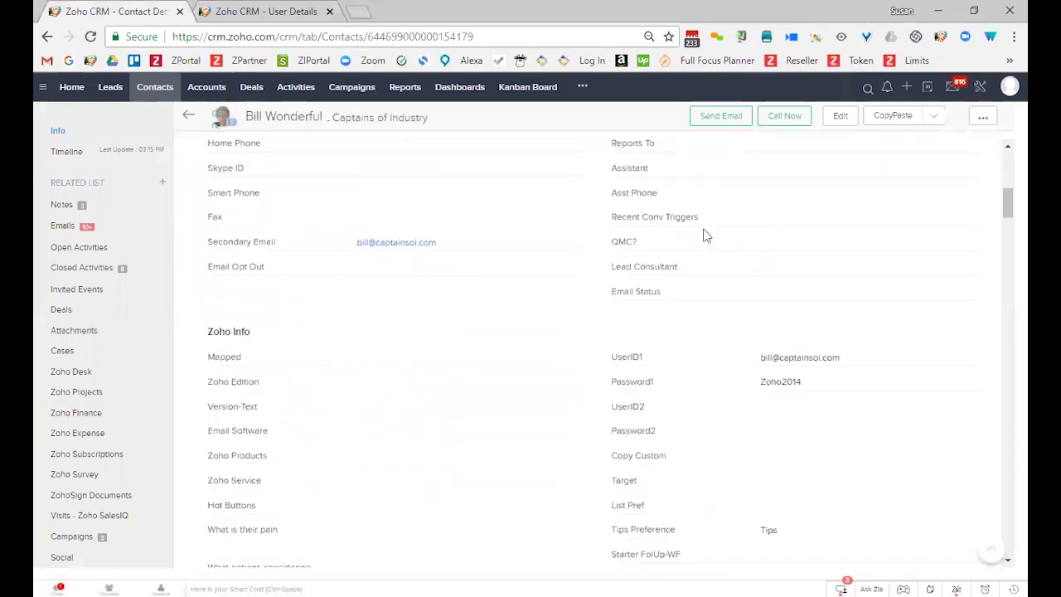
pyautogui.scroll(-2, 704, 236)
pyautogui.scroll(-1, 704, 237)
pyautogui.scroll(-1, 705, 237)
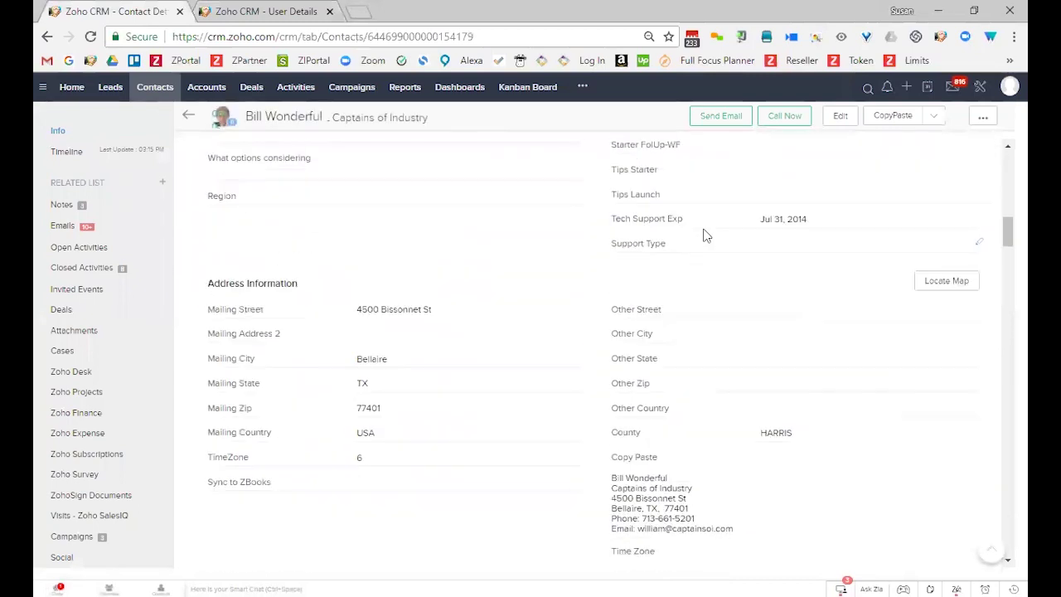
pyautogui.click(62, 208)
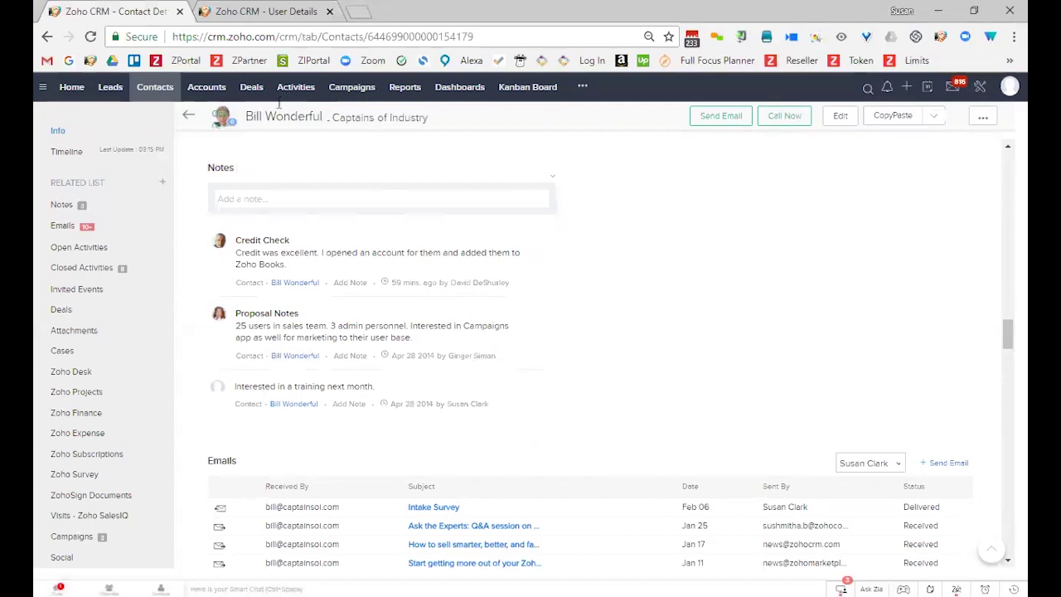
# Step: Upload the blue-green jacket portrait as the profile photo, cropped to face and shoulders
pyautogui.click(262, 12)
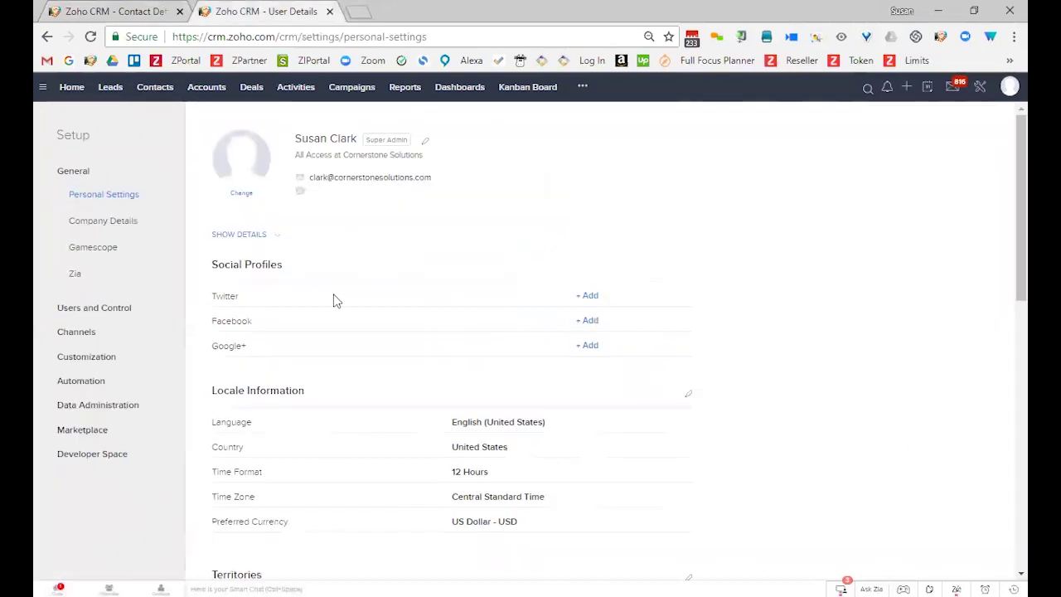
pyautogui.click(241, 192)
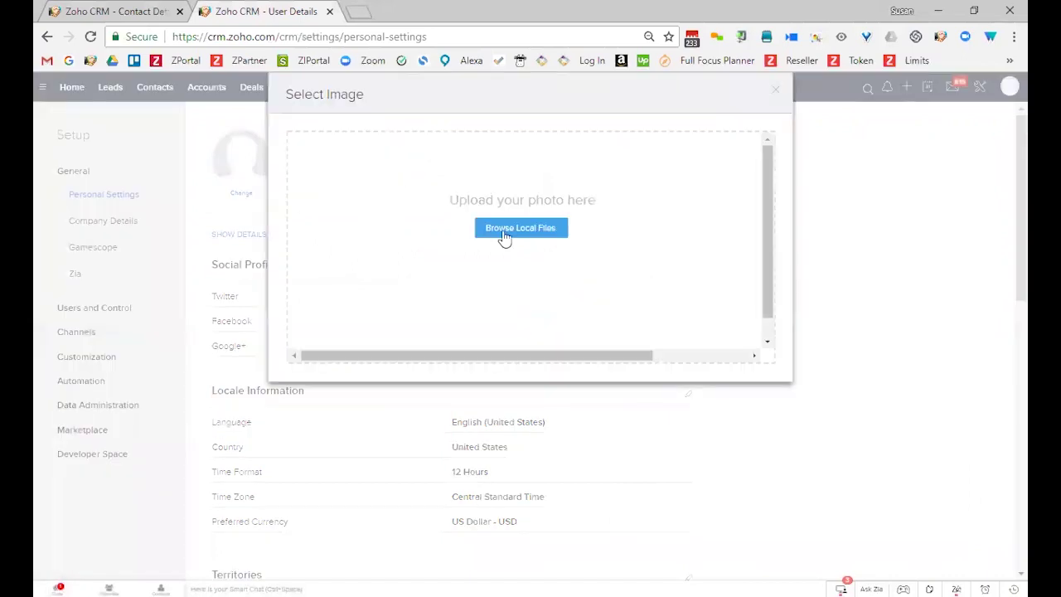
pyautogui.click(505, 238)
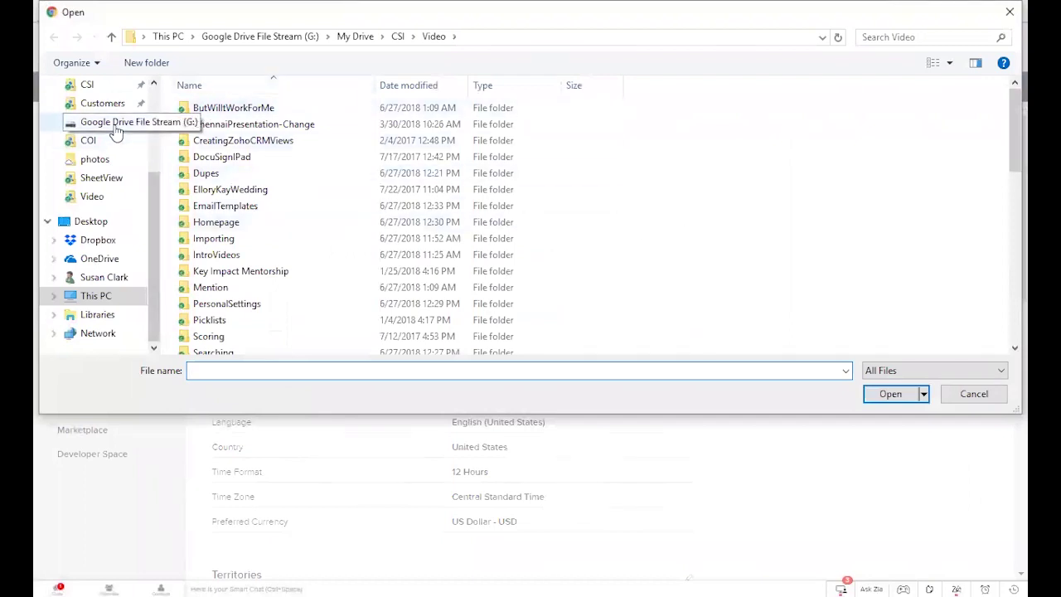
pyautogui.click(99, 159)
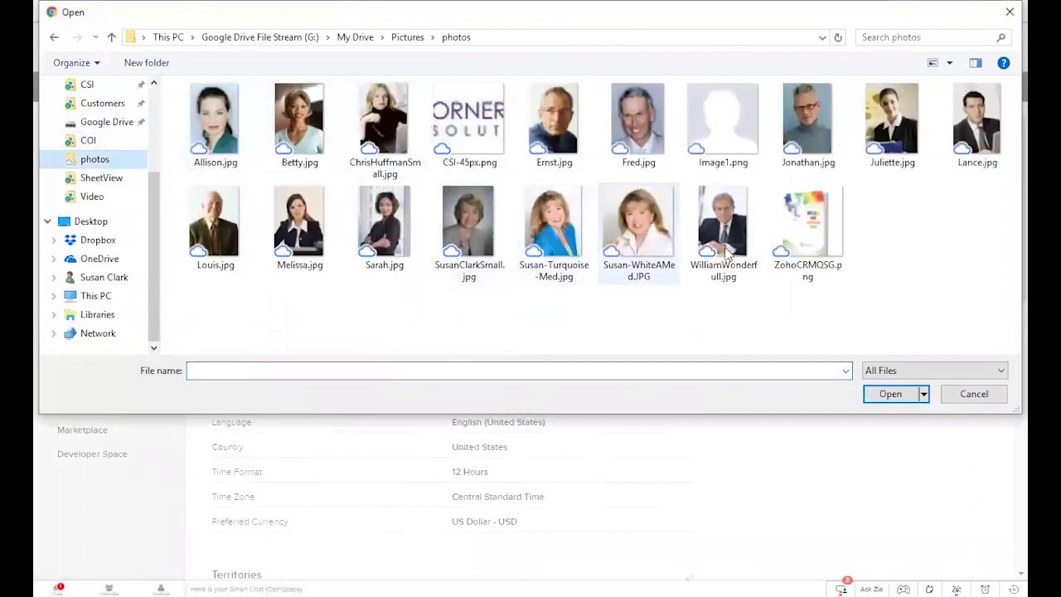
pyautogui.click(554, 232)
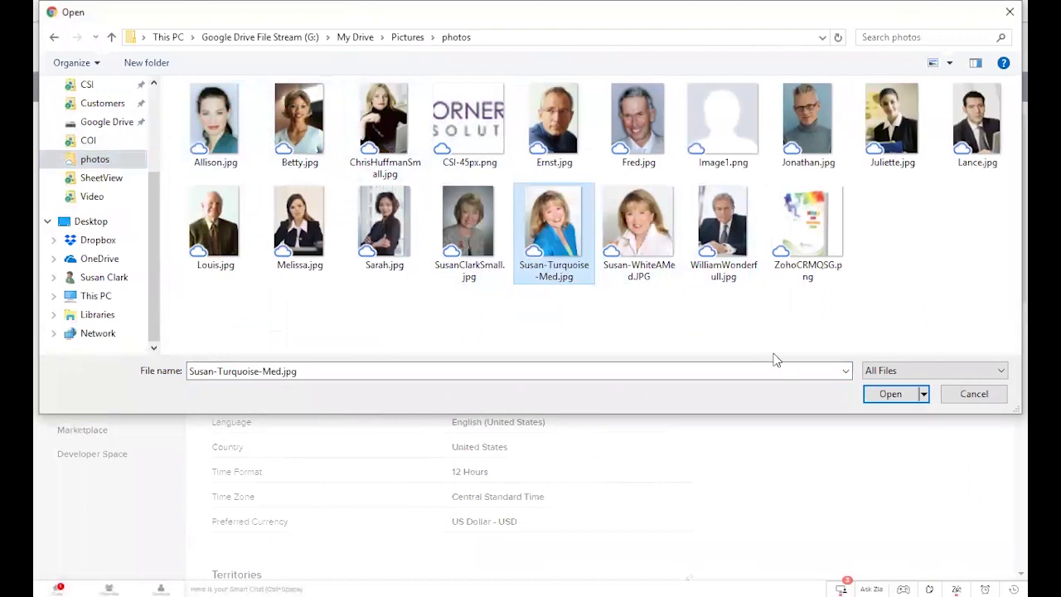
pyautogui.click(890, 394)
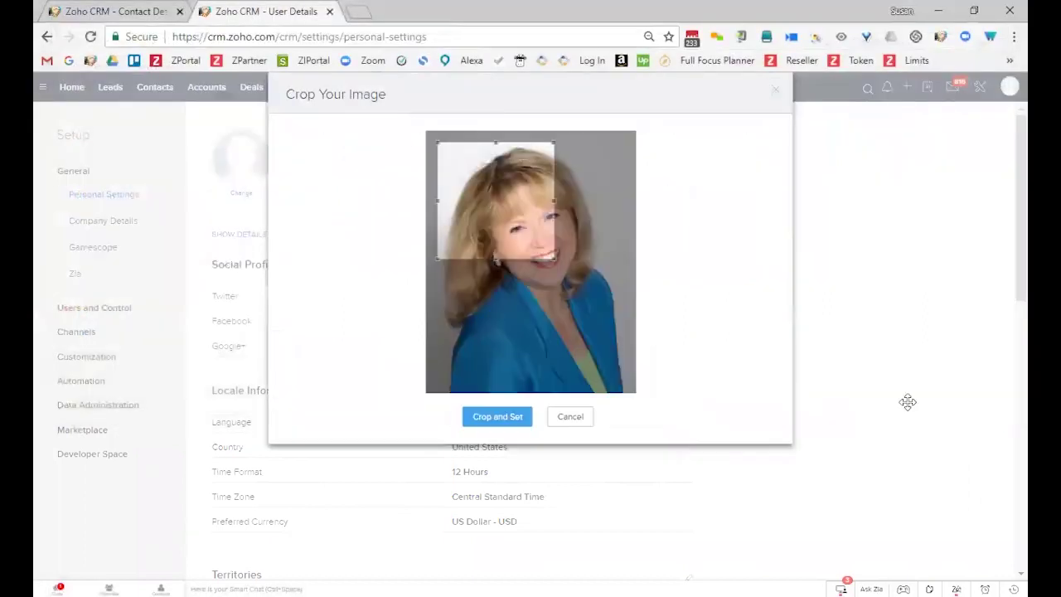
pyautogui.moveTo(555, 261); pyautogui.dragTo(613, 298)
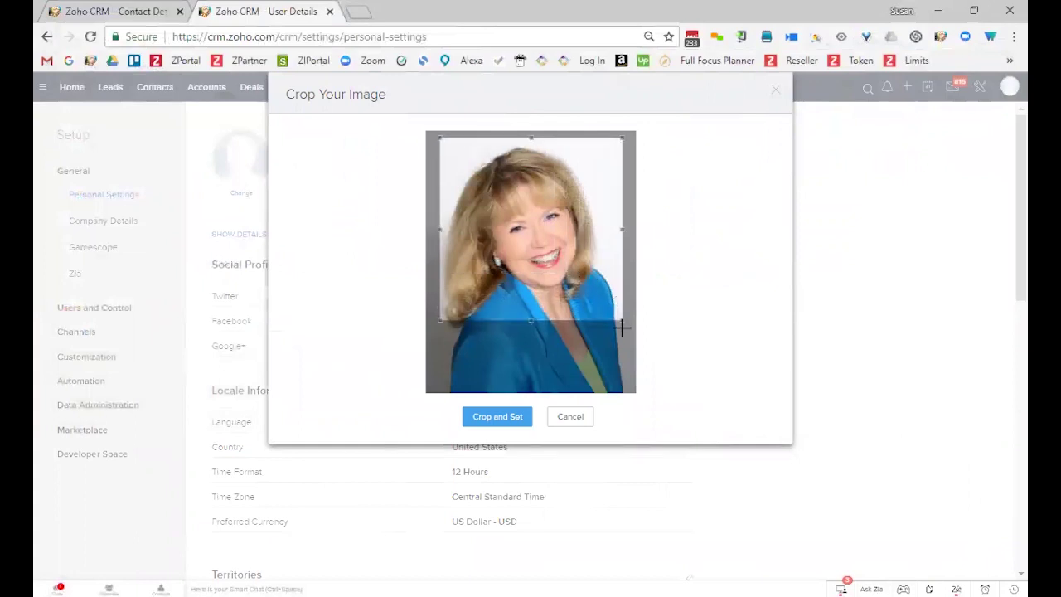
pyautogui.click(501, 422)
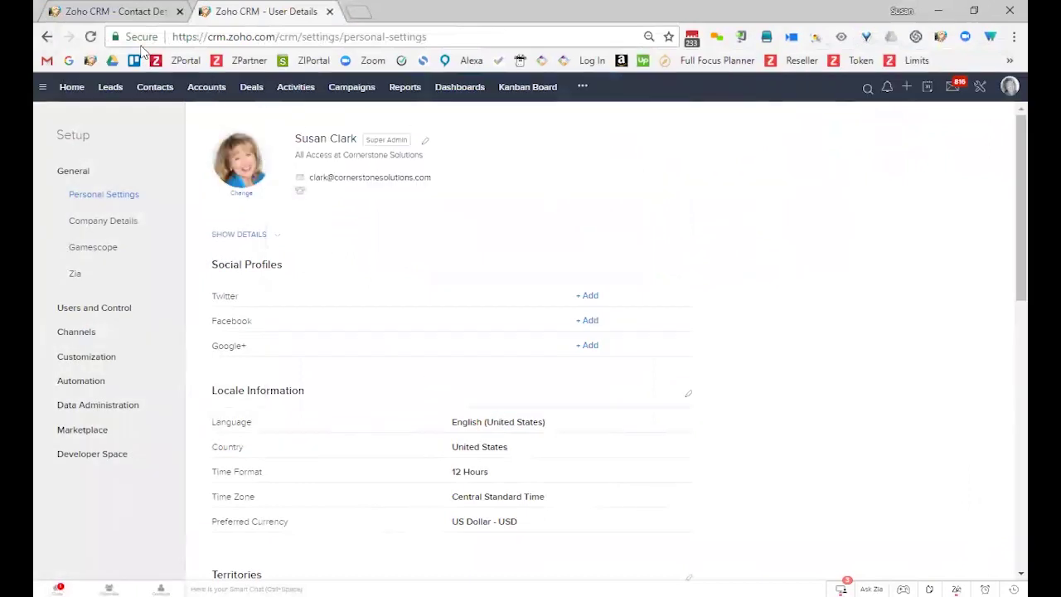
pyautogui.click(109, 11)
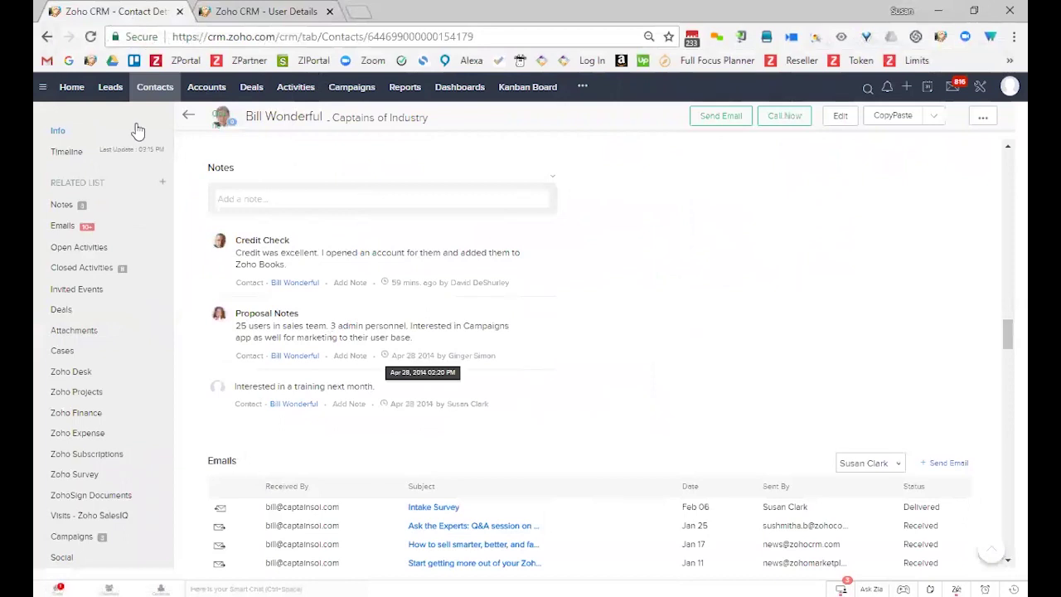
pyautogui.press('F5')
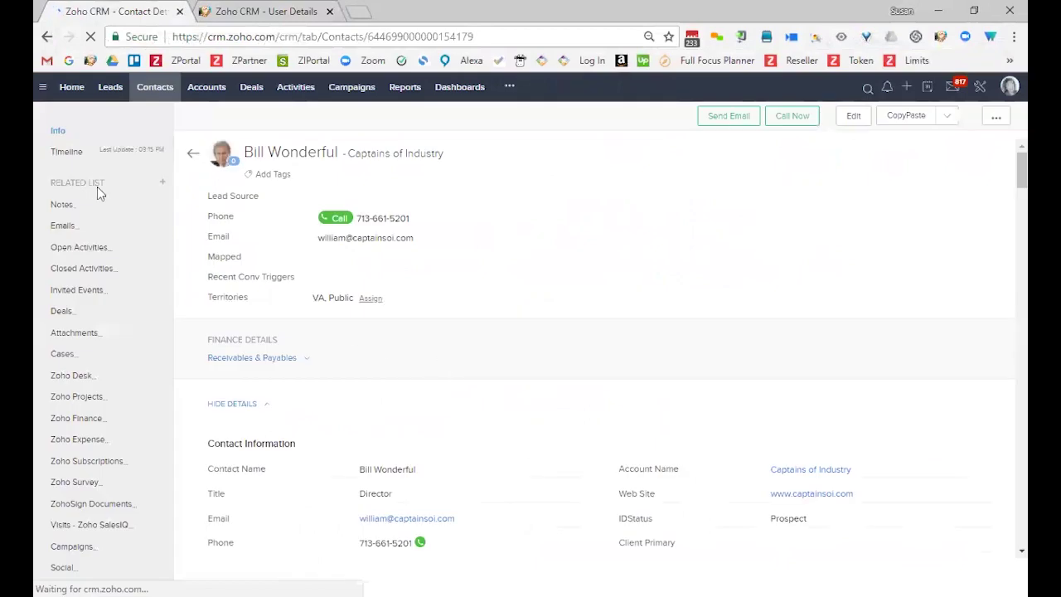
pyautogui.click(65, 204)
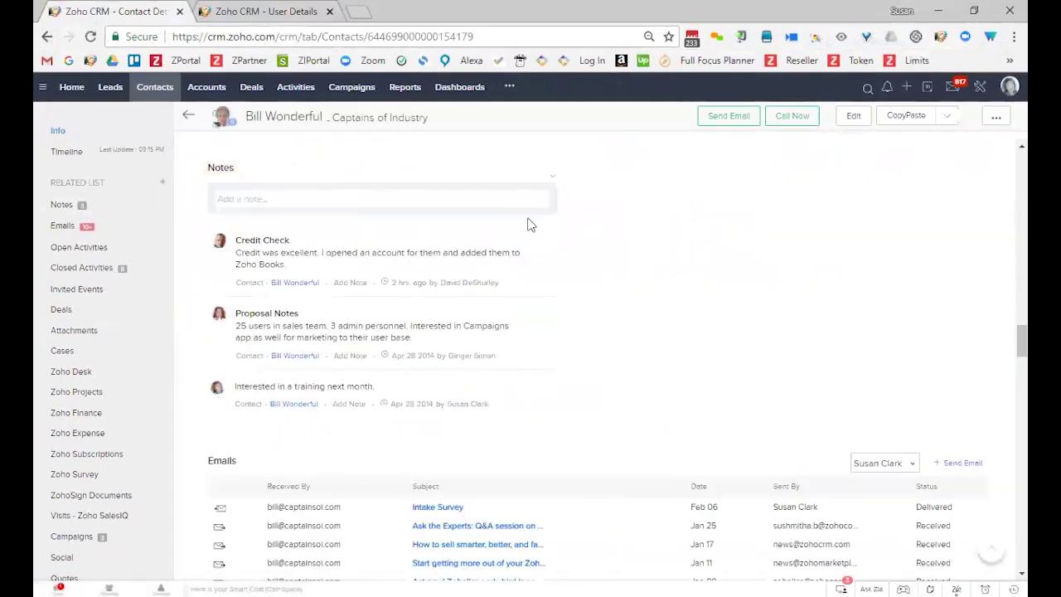
pyautogui.click(292, 20)
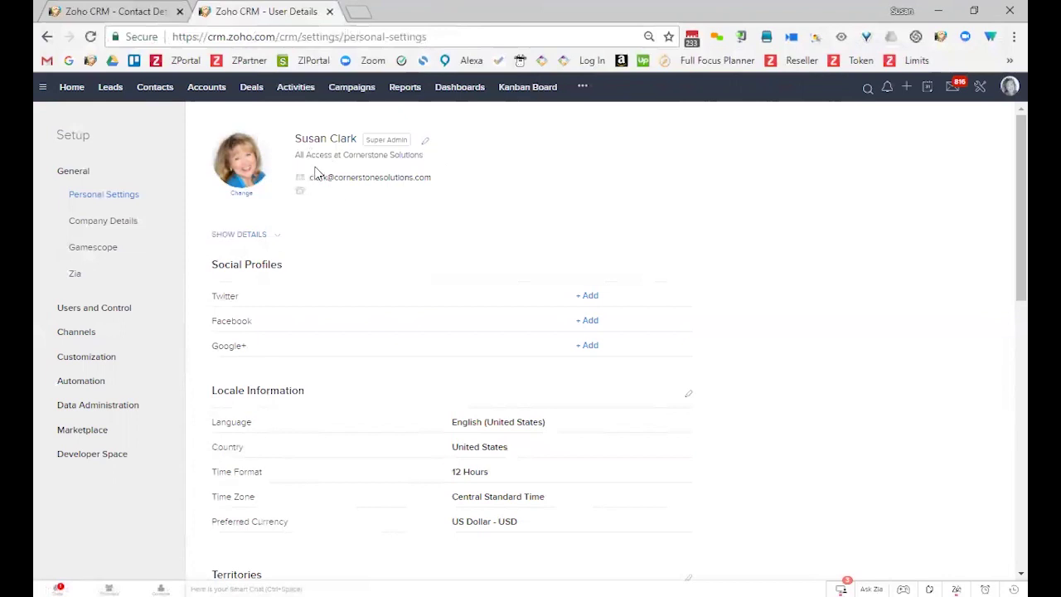
pyautogui.click(427, 146)
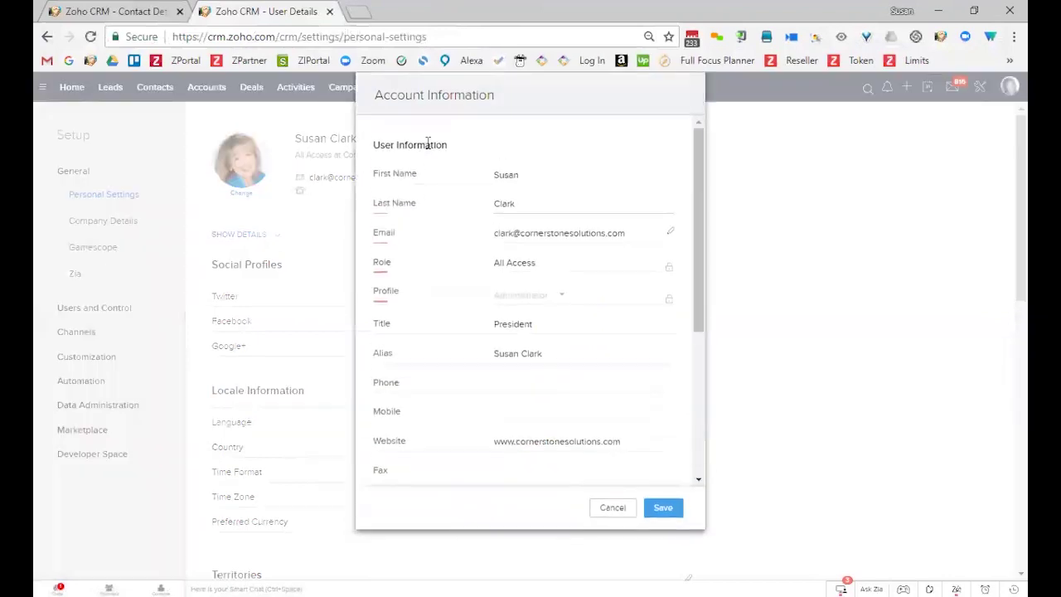
pyautogui.click(563, 379)
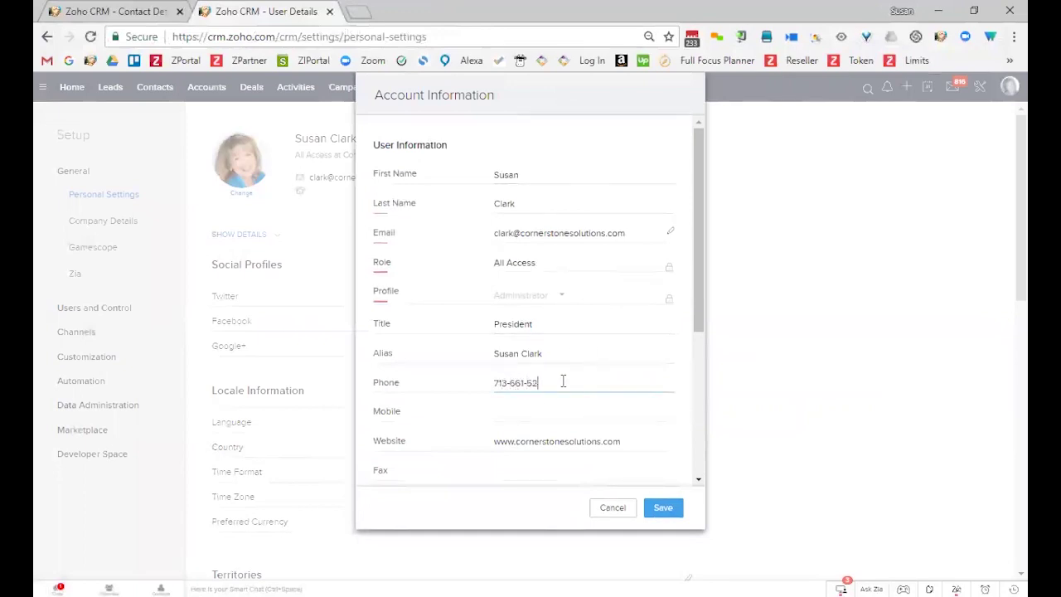
pyautogui.click(562, 414)
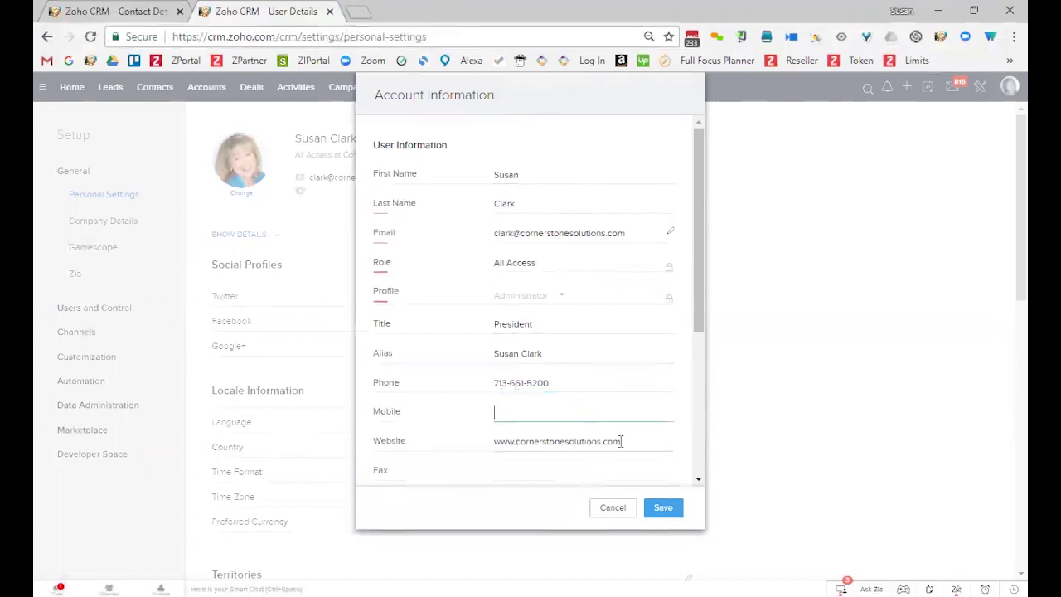
pyautogui.scroll(-4, 630, 443)
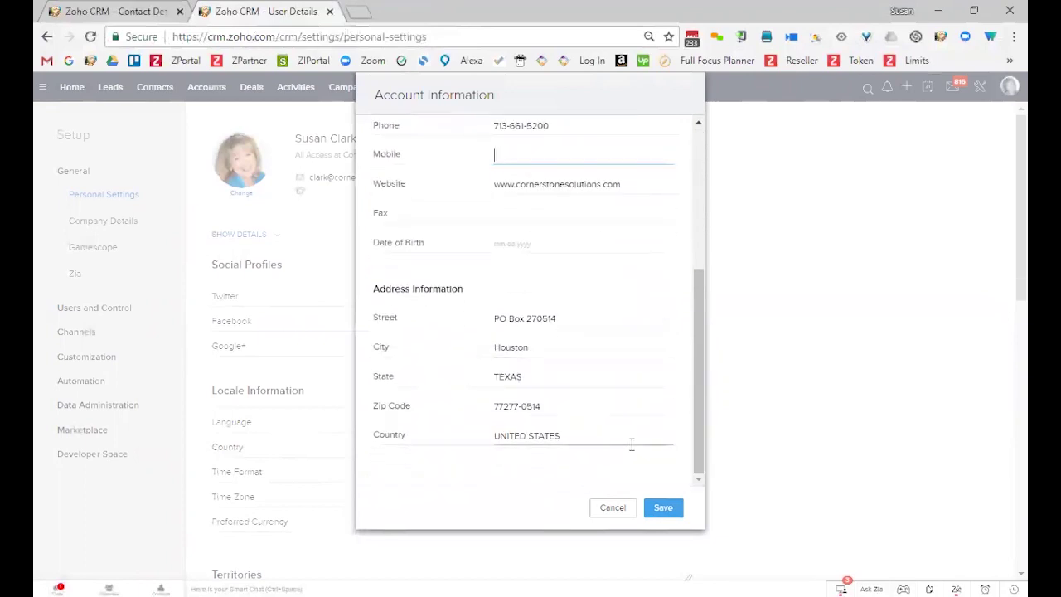
pyautogui.scroll(5, 631, 444)
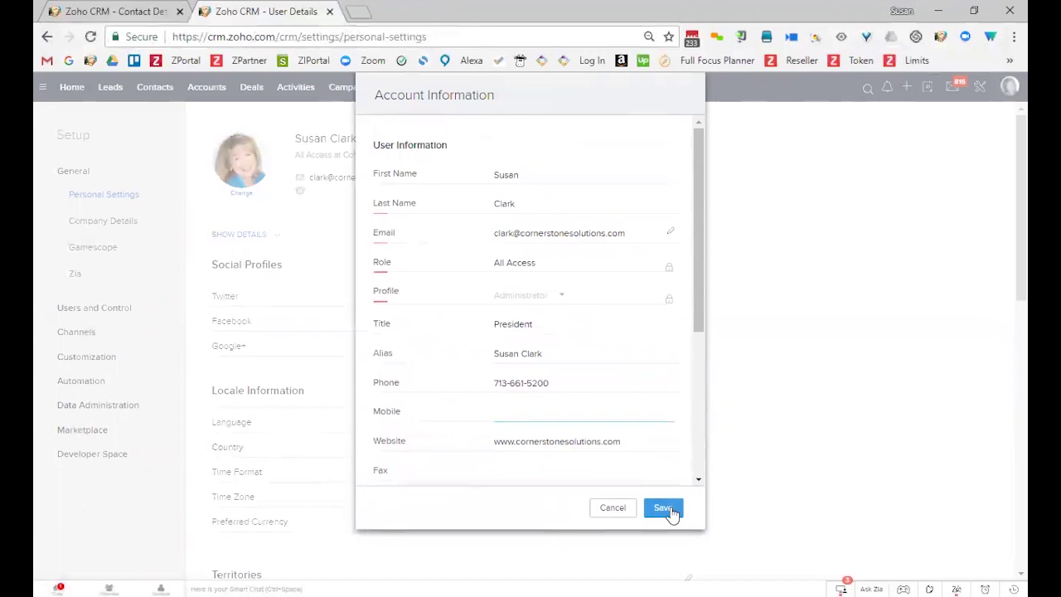
pyautogui.click(670, 510)
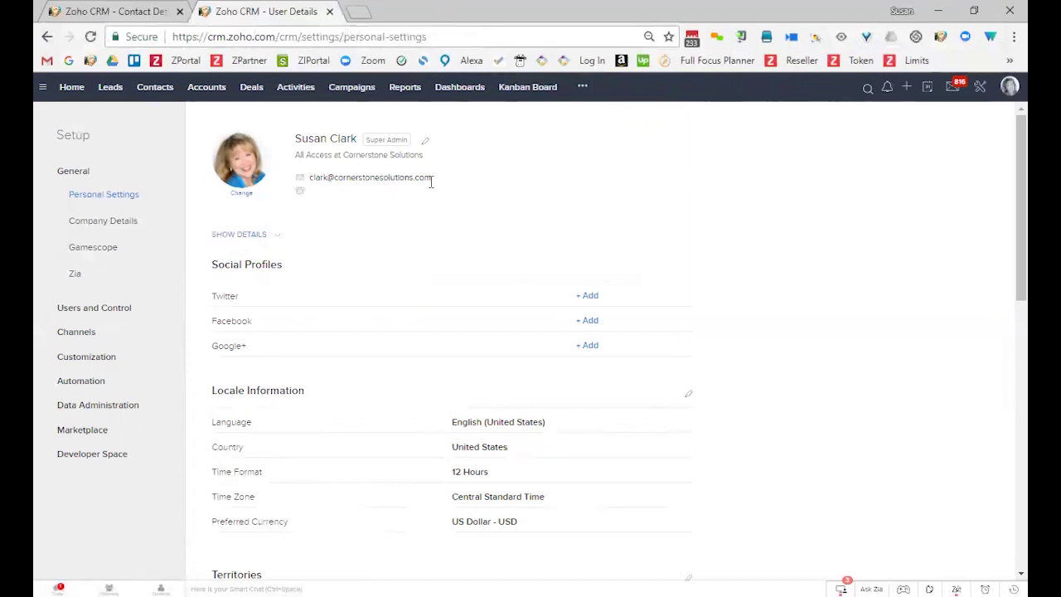
# Step: Add a Twitter account under Social Profiles and authorize the Zoho app
pyautogui.click(424, 141)
pyautogui.click(593, 300)
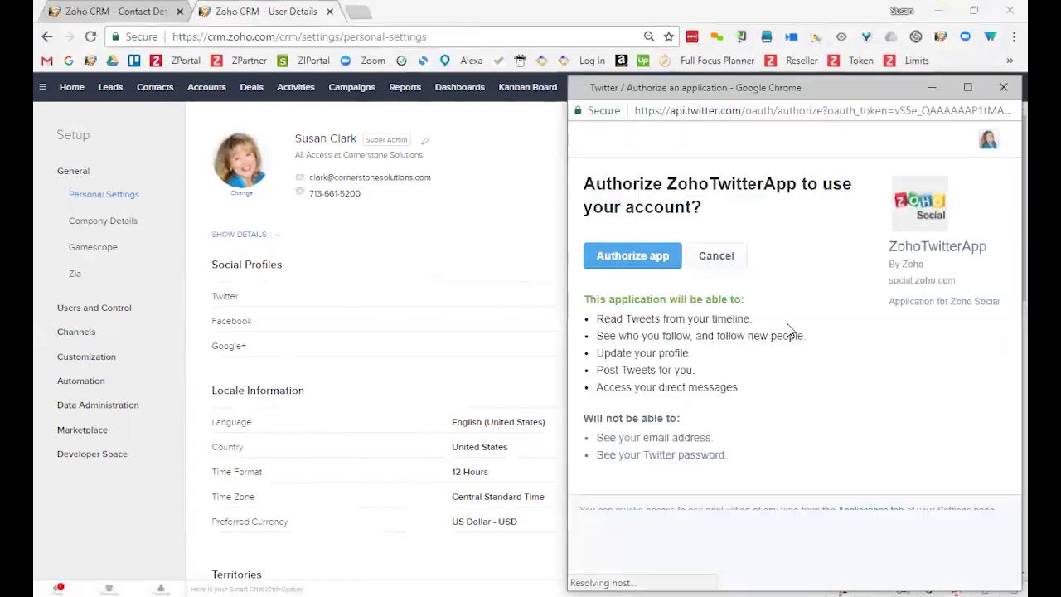
pyautogui.click(640, 256)
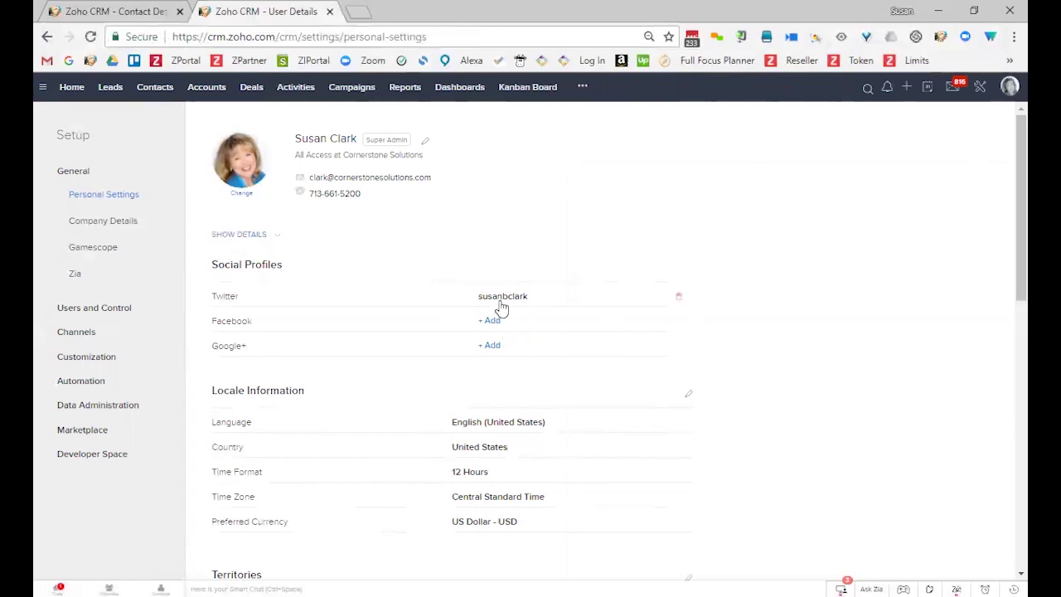
pyautogui.moveTo(514, 300)
pyautogui.scroll(-2, 859, 310)
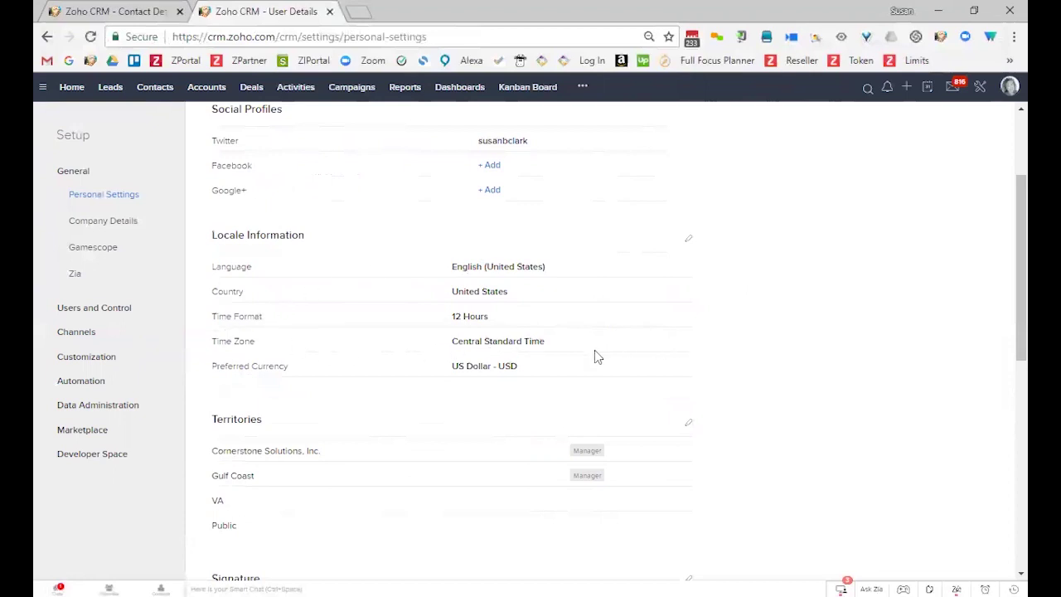
# Step: In Locale Information, first set the time zone to Pacific Daylight Time
pyautogui.click(688, 240)
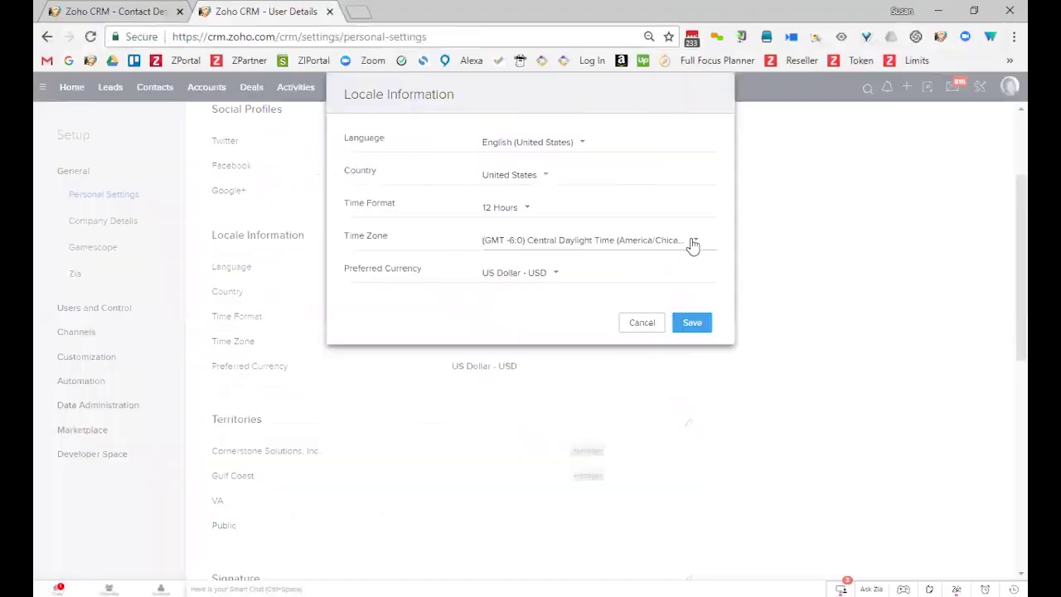
pyautogui.click(691, 242)
pyautogui.click(639, 265)
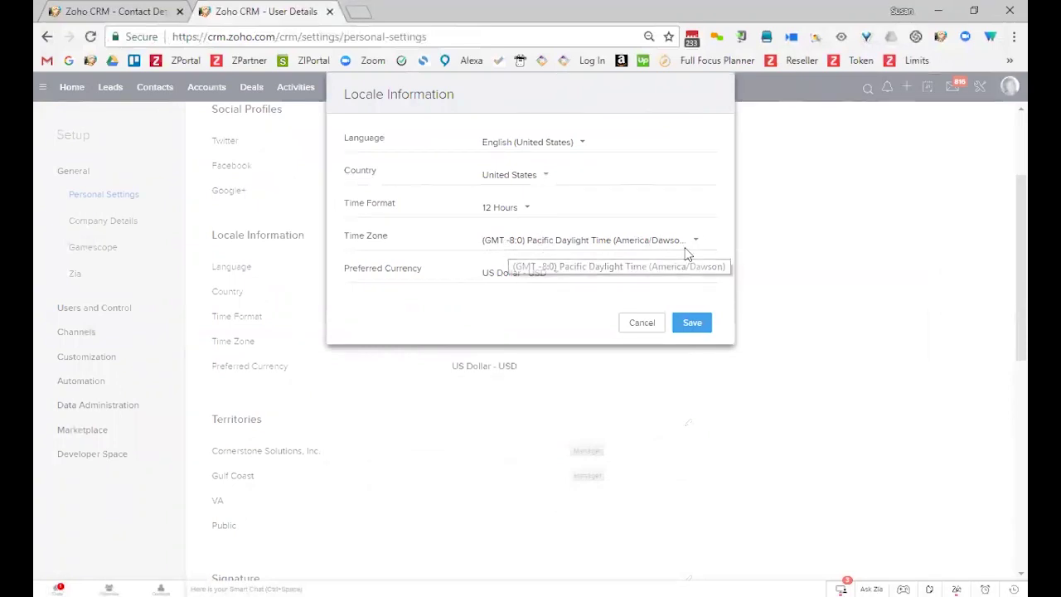
# Step: Change the time zone to (GMT -6:0) Central Daylight Time (US/Central) and save
pyautogui.click(696, 242)
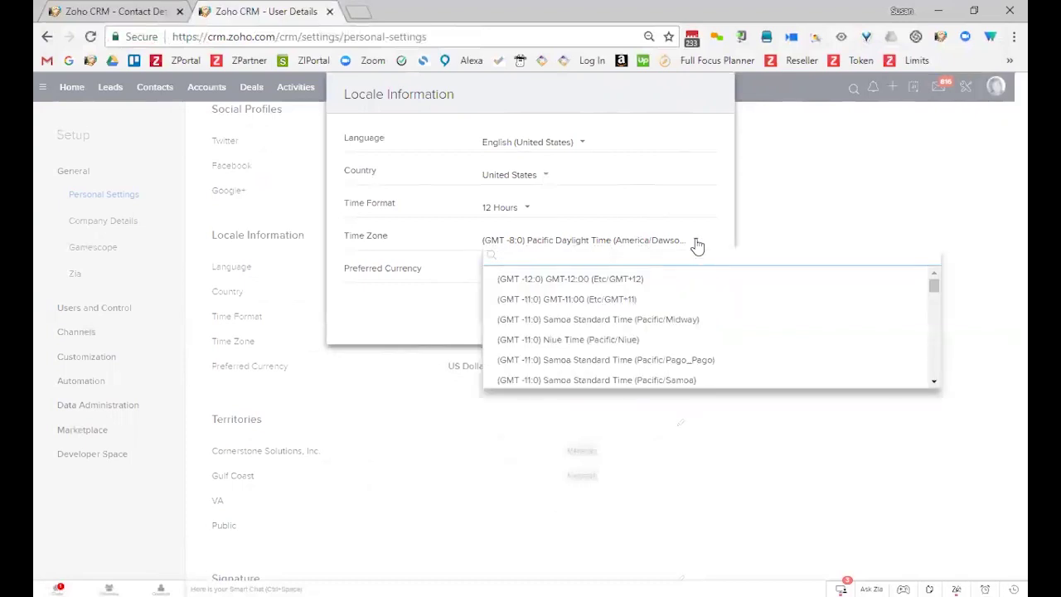
pyautogui.write('central')
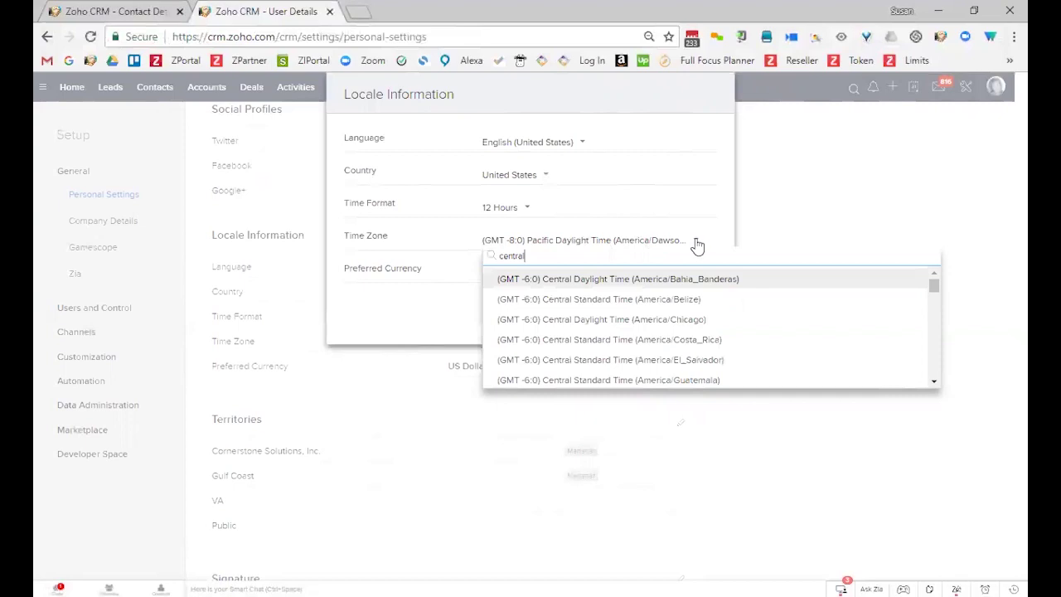
pyautogui.scroll(-2, 806, 344)
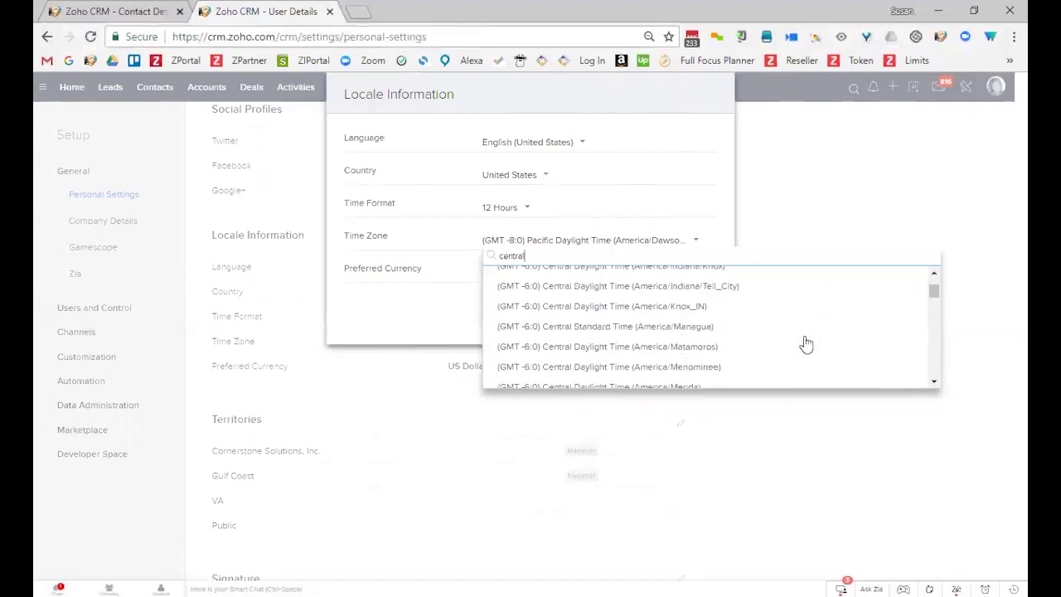
pyautogui.scroll(-1, 805, 343)
pyautogui.scroll(-1, 806, 344)
pyautogui.scroll(-1, 805, 344)
pyautogui.scroll(-1, 806, 344)
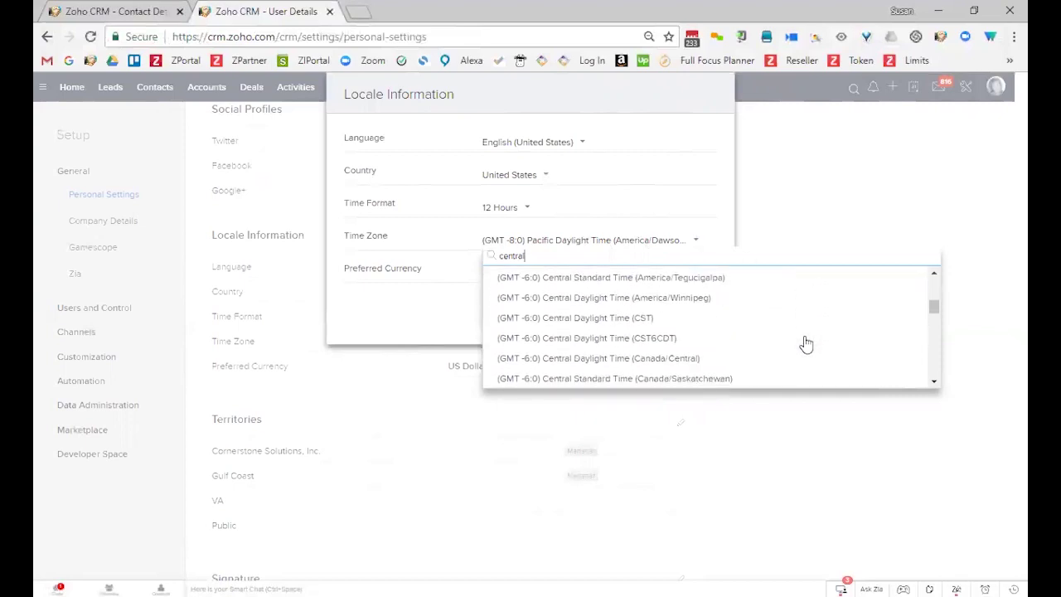
pyautogui.scroll(-1, 806, 343)
pyautogui.scroll(-1, 805, 343)
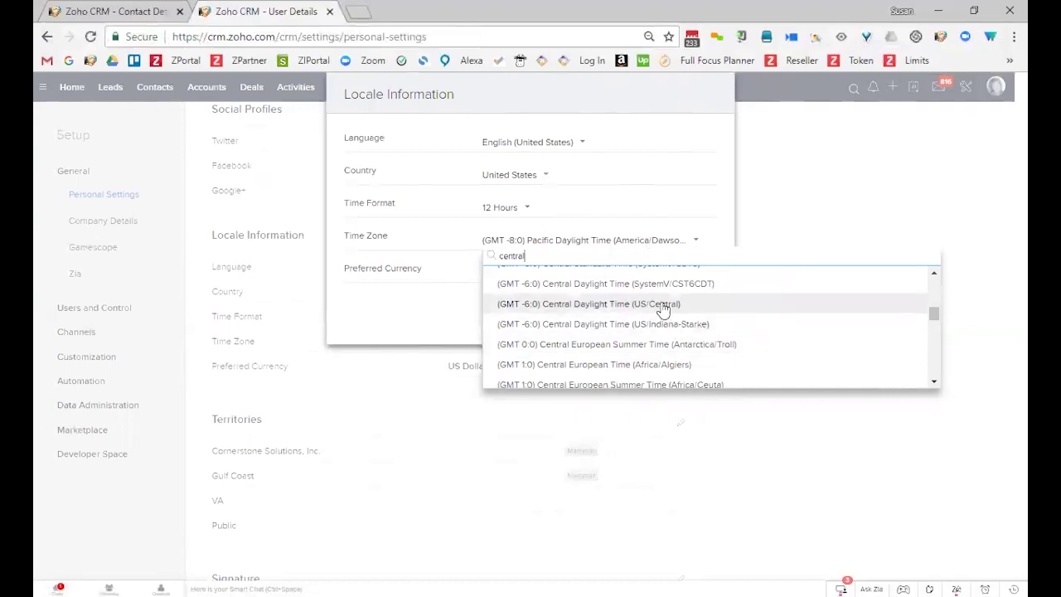
pyautogui.click(592, 304)
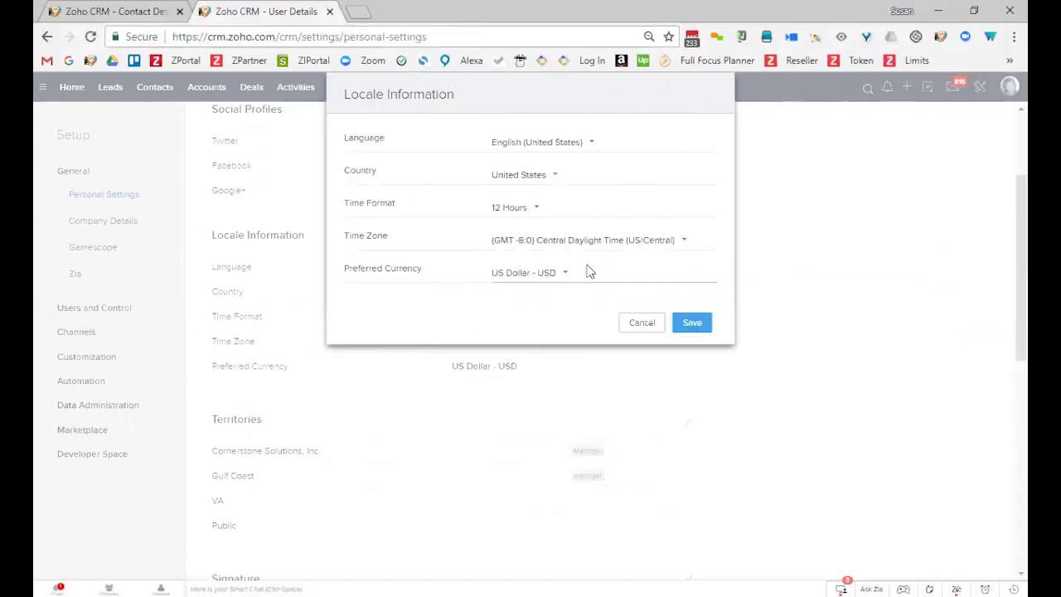
pyautogui.click(696, 323)
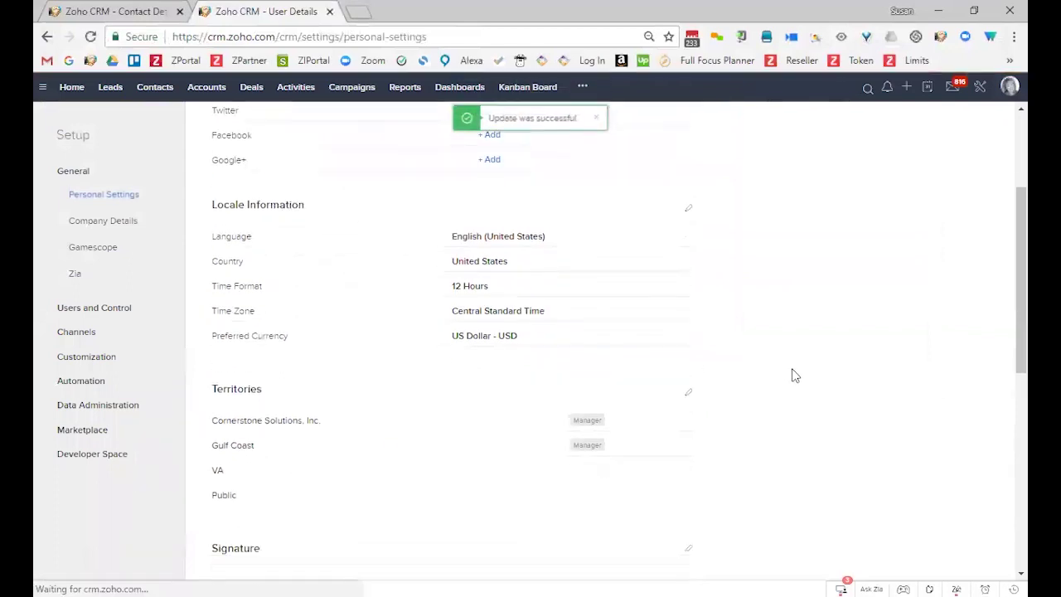
pyautogui.scroll(-1, 793, 373)
# Step: Scroll through Personal Settings, then show the Captains of Industry contact's main Info details
pyautogui.scroll(-1, 794, 373)
pyautogui.scroll(-1, 793, 373)
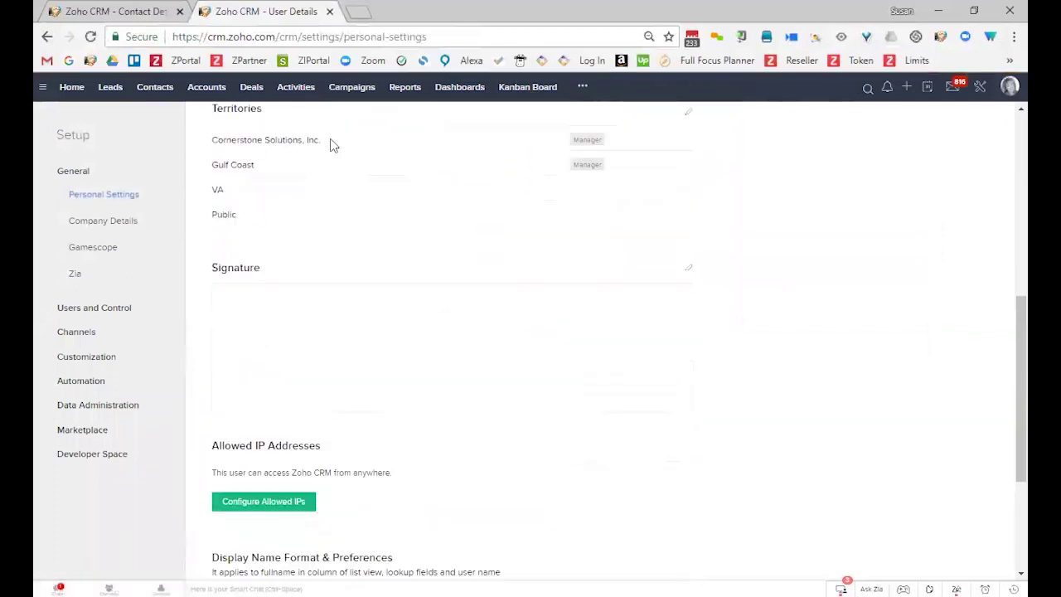
pyautogui.scroll(-1, 789, 245)
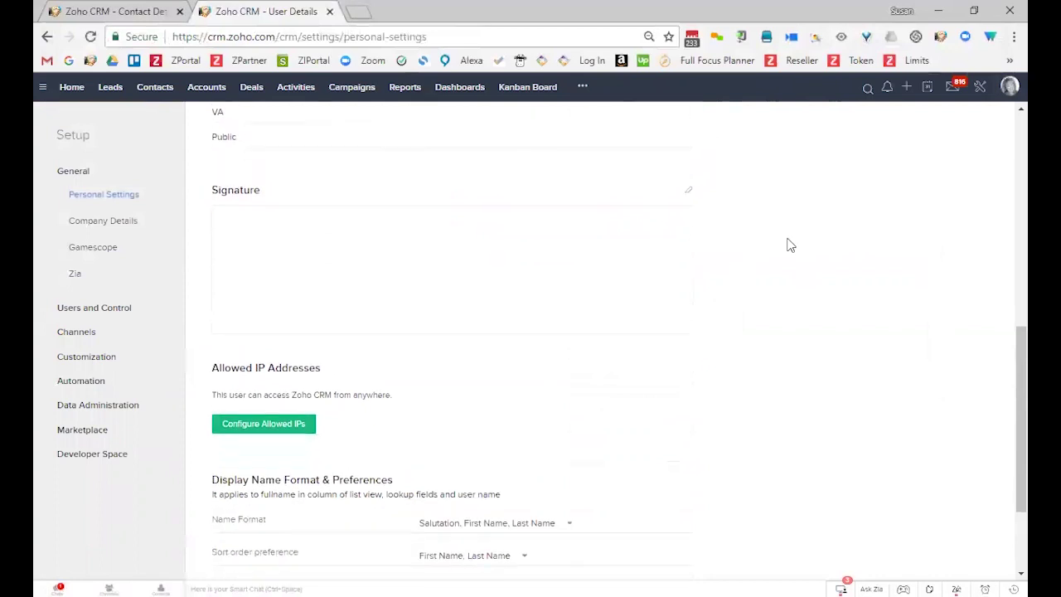
pyautogui.scroll(-1, 788, 245)
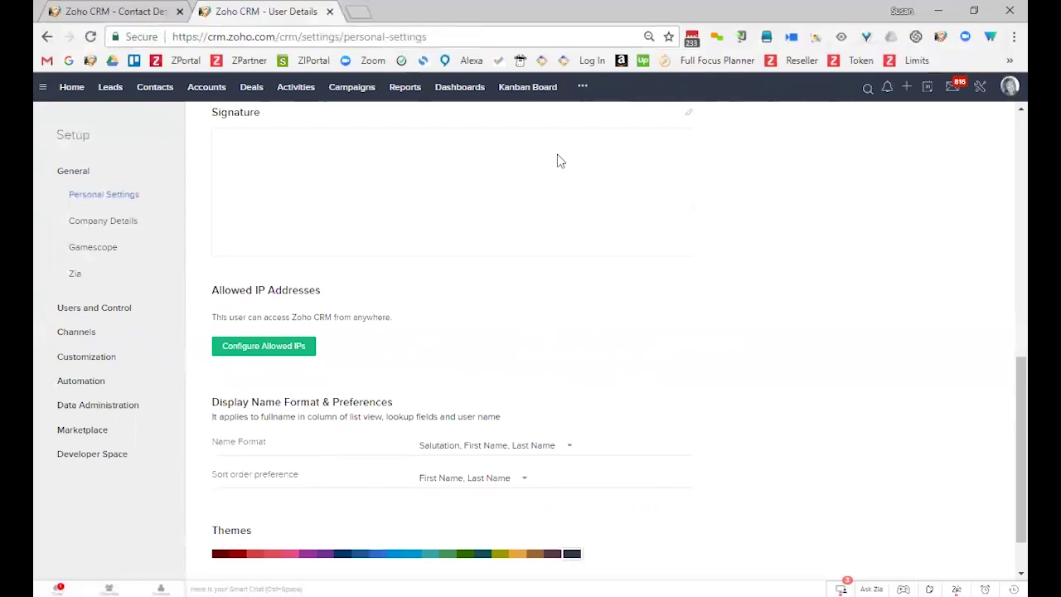
pyautogui.click(107, 12)
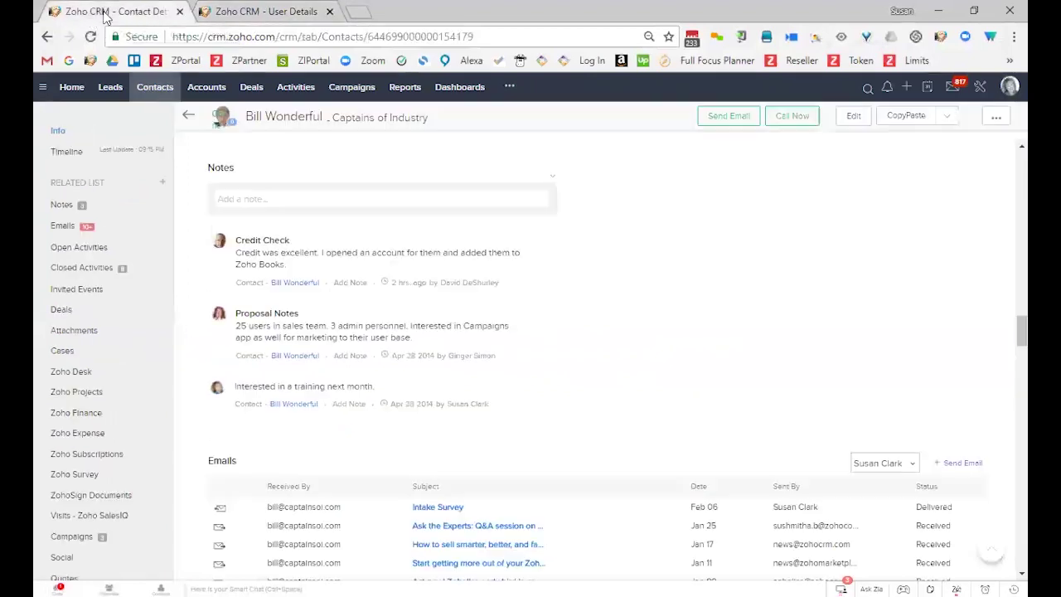
pyautogui.click(58, 131)
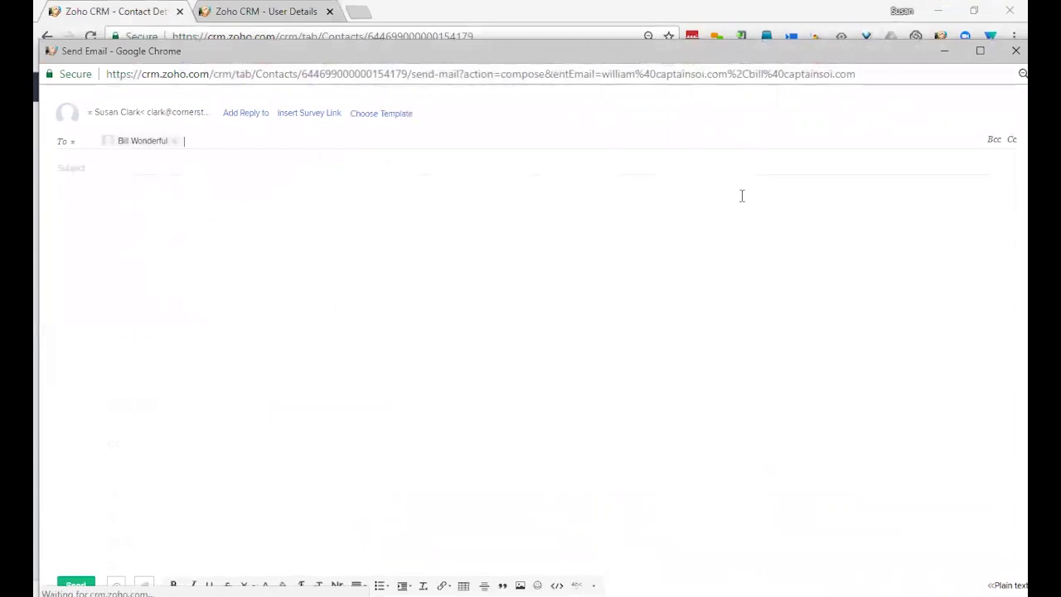
# Step: Apply the QMC Webpage/Survey-Contacts template, then discard the email and return to Personal Settings
pyautogui.click(403, 113)
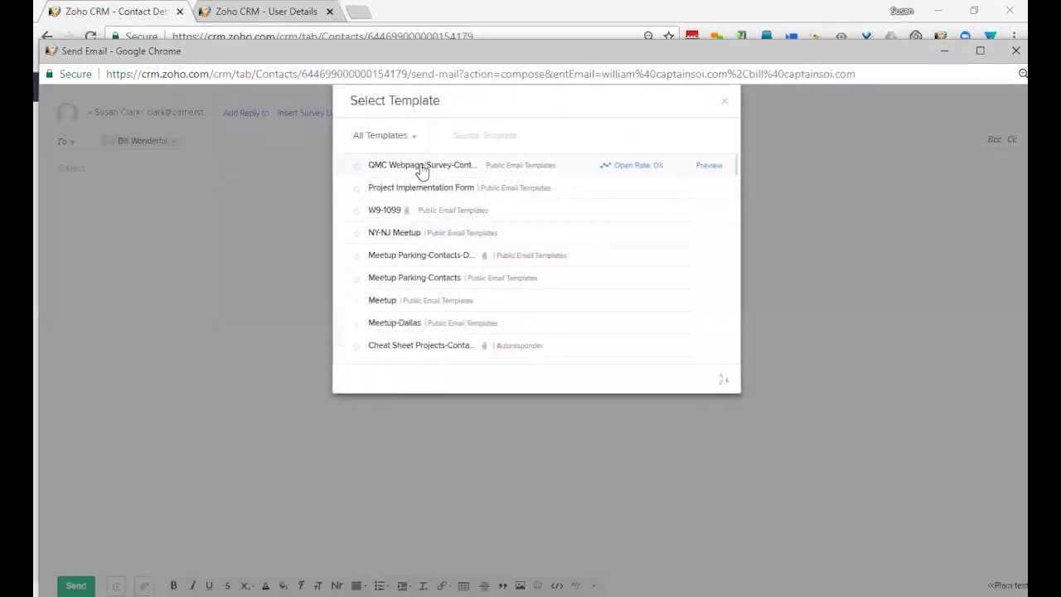
pyautogui.click(420, 166)
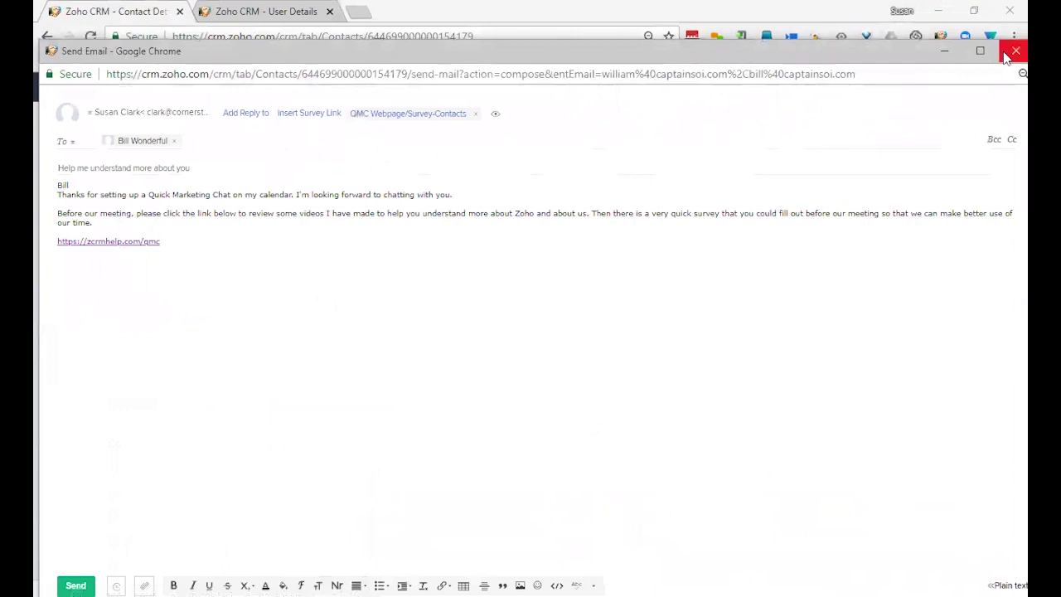
pyautogui.click(1013, 52)
pyautogui.click(243, 11)
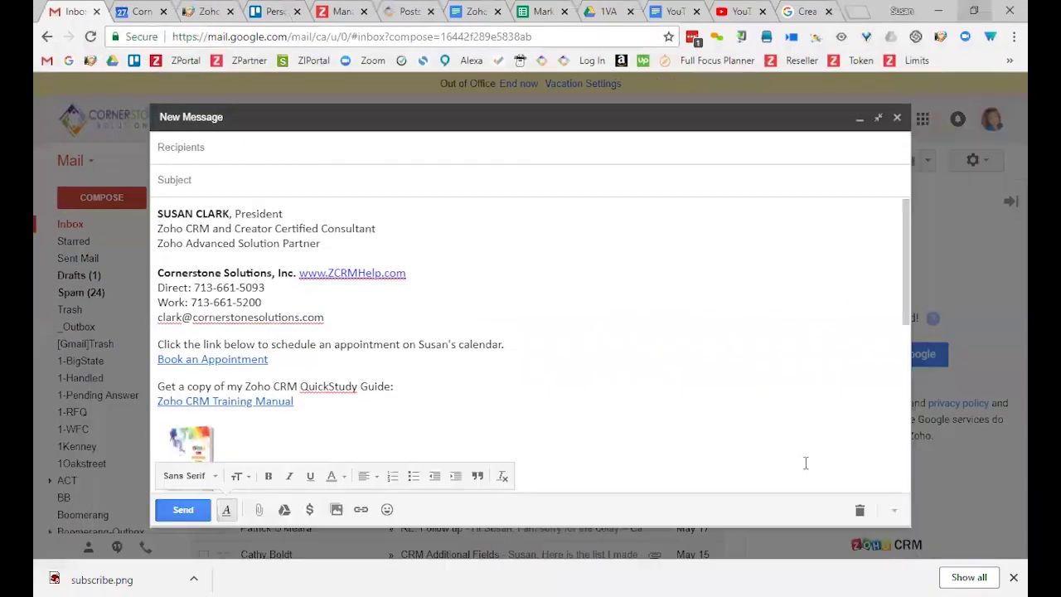
# Step: Select and copy the whole signature block in the Gmail draft, then switch to Zoho CRM
pyautogui.moveTo(300, 402); pyautogui.dragTo(148, 186)
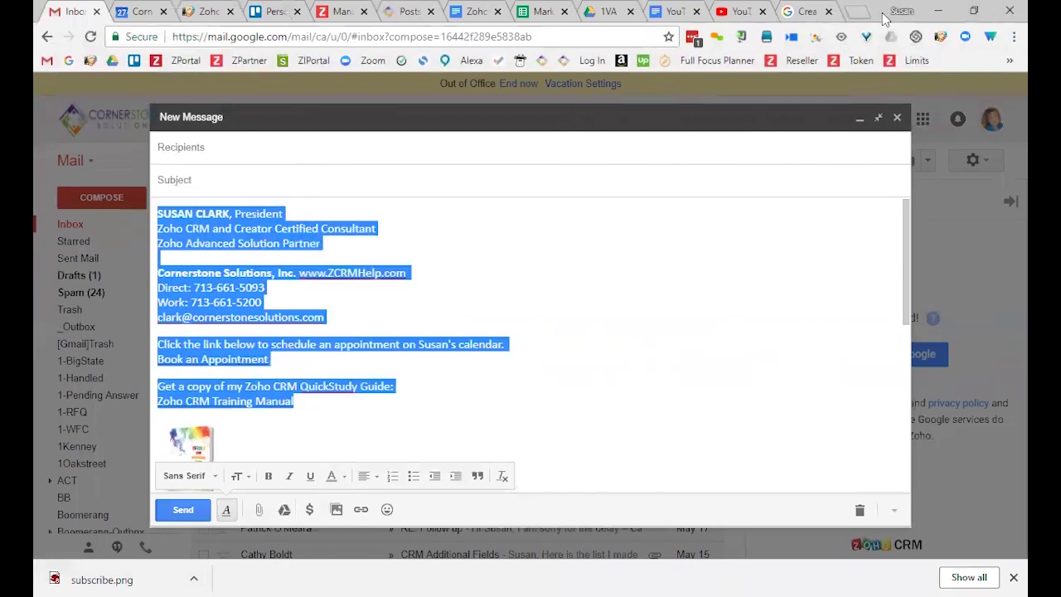
pyautogui.hotkey('alt', 'Tab')
# Step: Paste the copied signature into the Signature editor and add a blank line after 'Zoho CRM Training Manual'
pyautogui.click(688, 113)
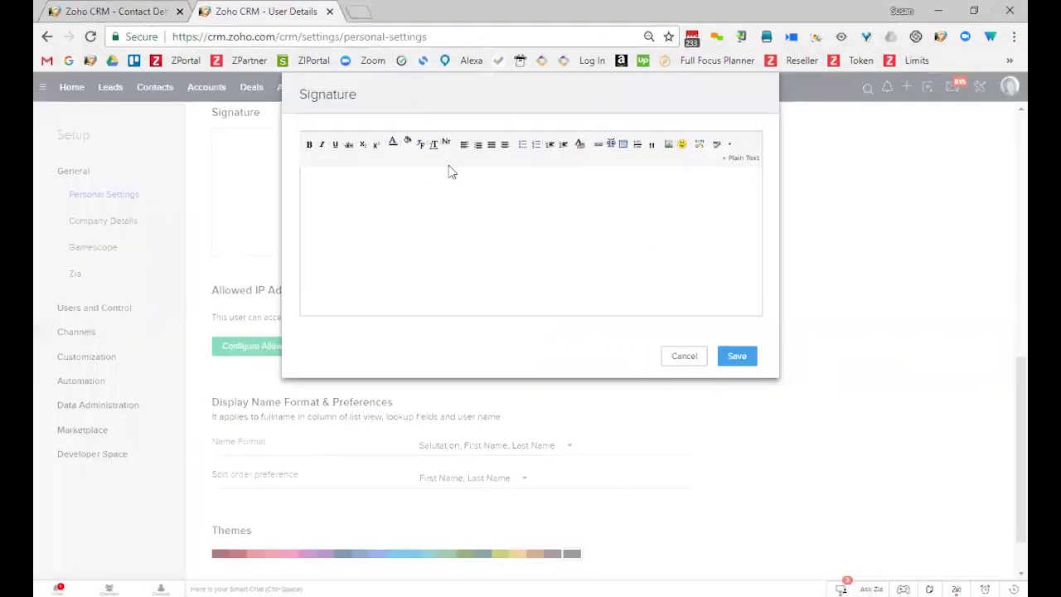
pyautogui.hotkey('ctrl', 'v')
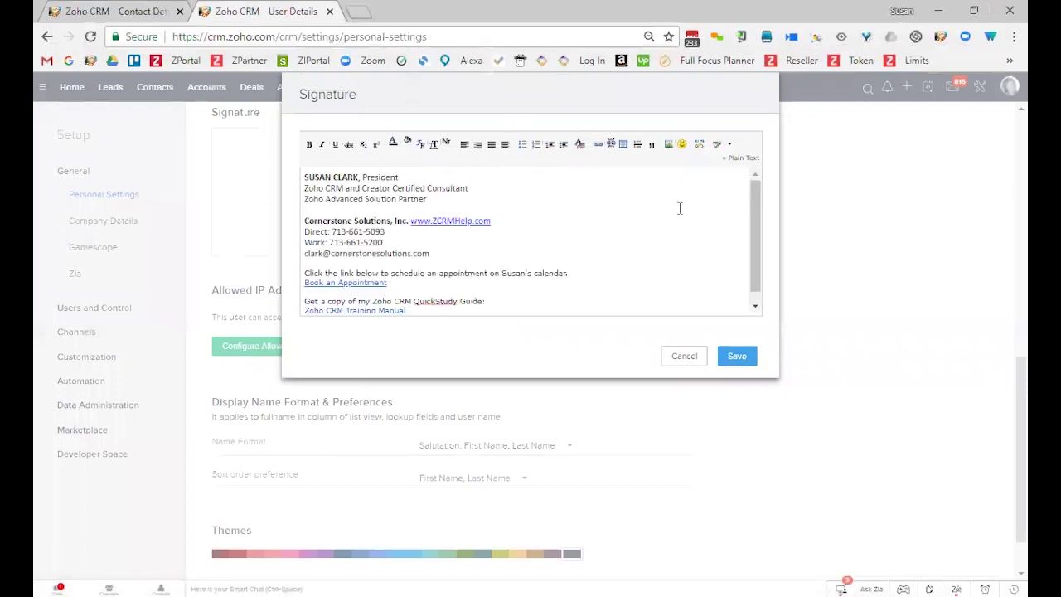
pyautogui.moveTo(756, 241)
pyautogui.mouseDown()
pyautogui.moveTo(767, 295)
pyautogui.moveTo(766, 213)
pyautogui.mouseUp()
pyautogui.scroll(-1, 755, 249)
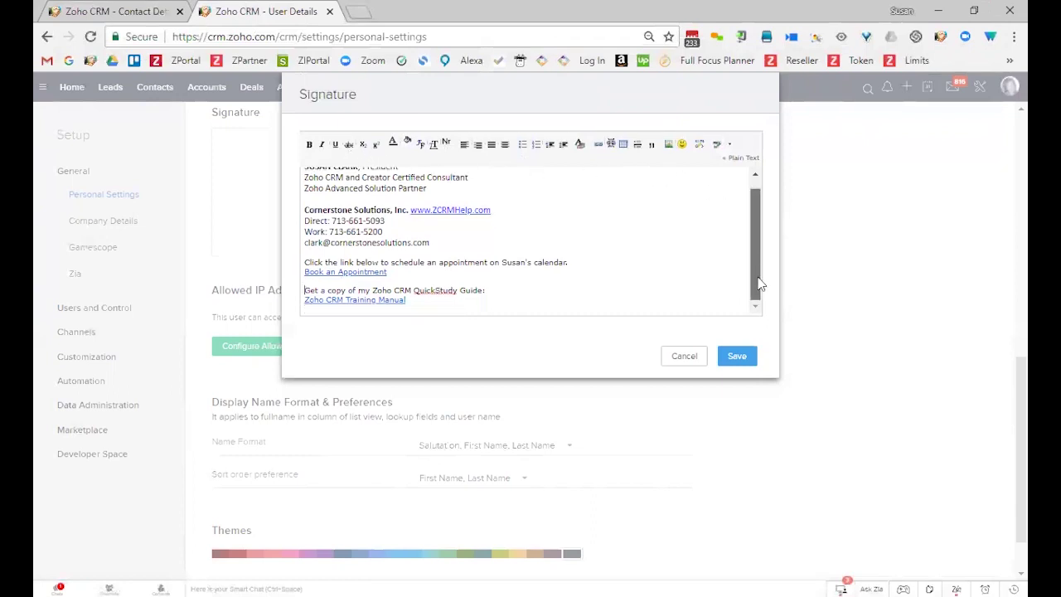
pyautogui.click(458, 309)
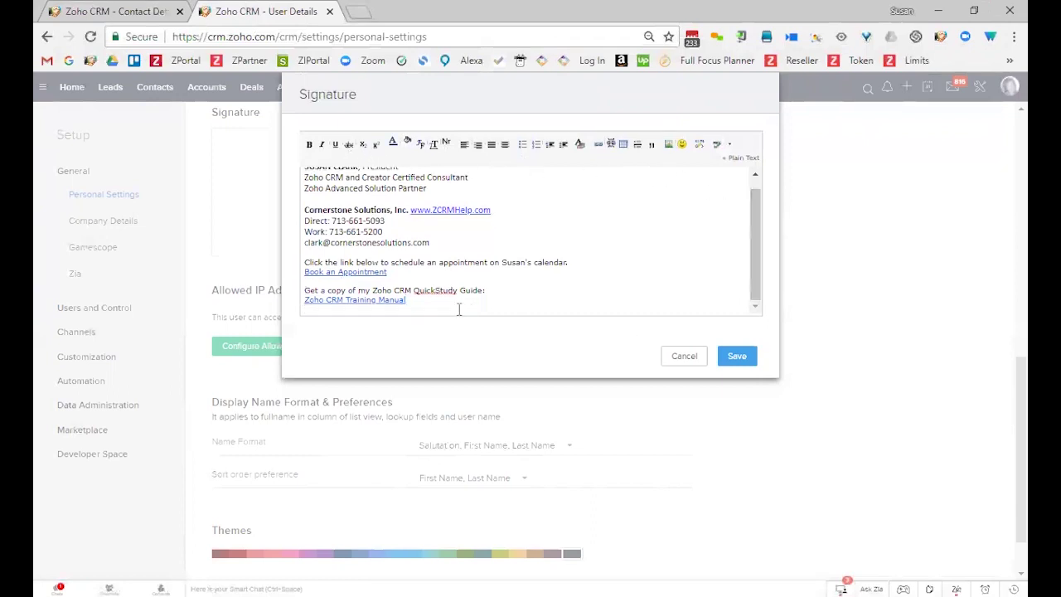
pyautogui.press('Return')
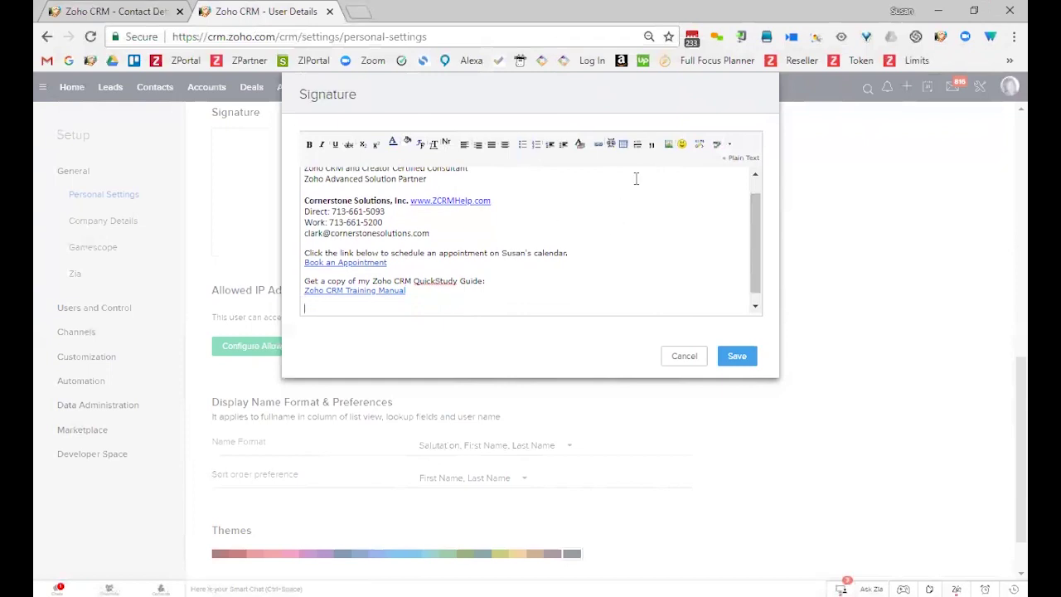
# Step: Insert the ZohoCRMQSG.png book cover image at the end of the signature and save it
pyautogui.click(668, 143)
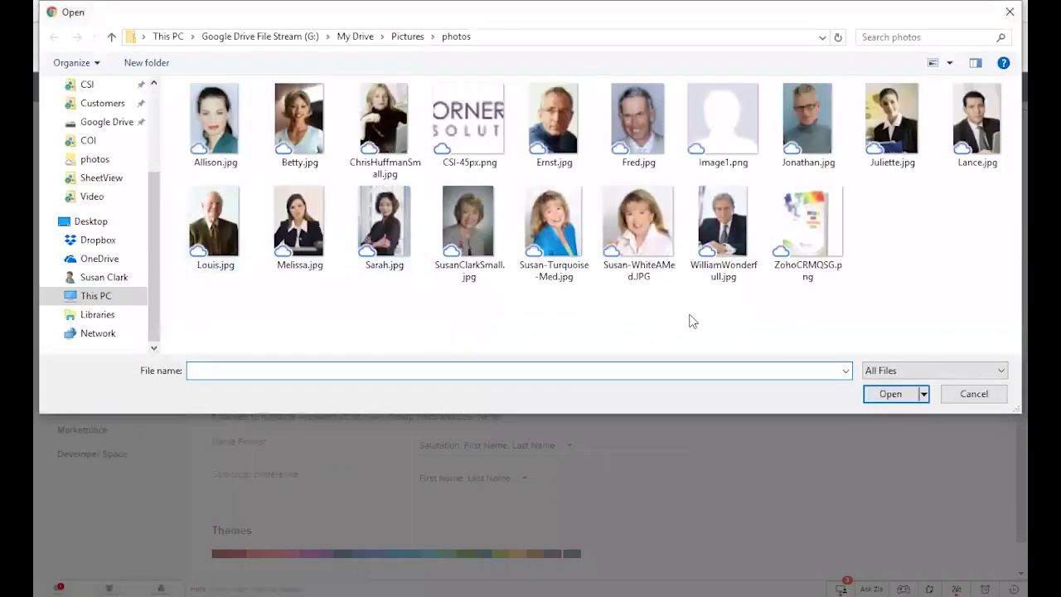
pyautogui.click(822, 213)
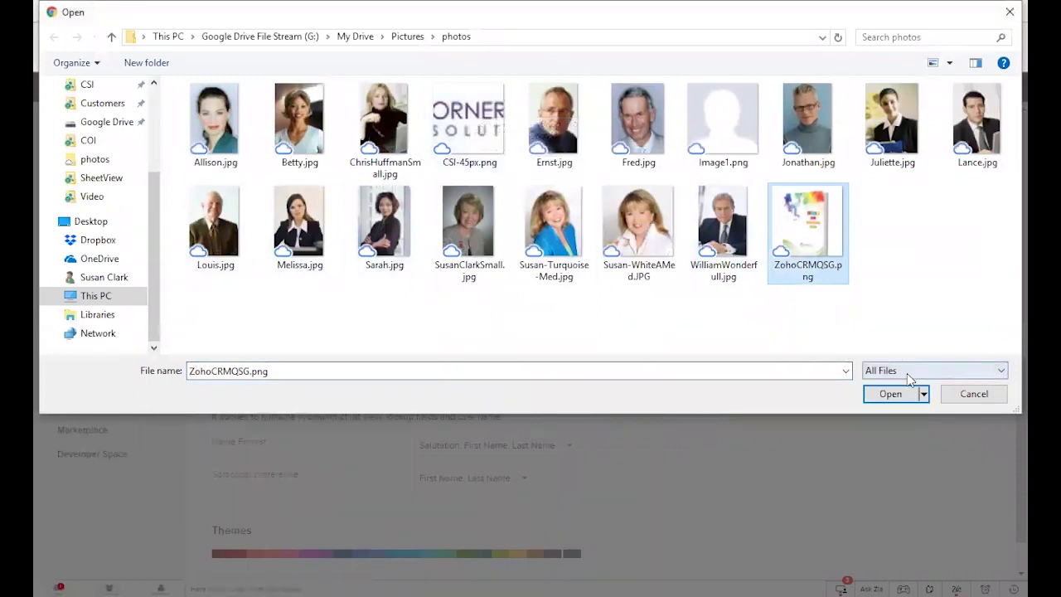
pyautogui.click(898, 399)
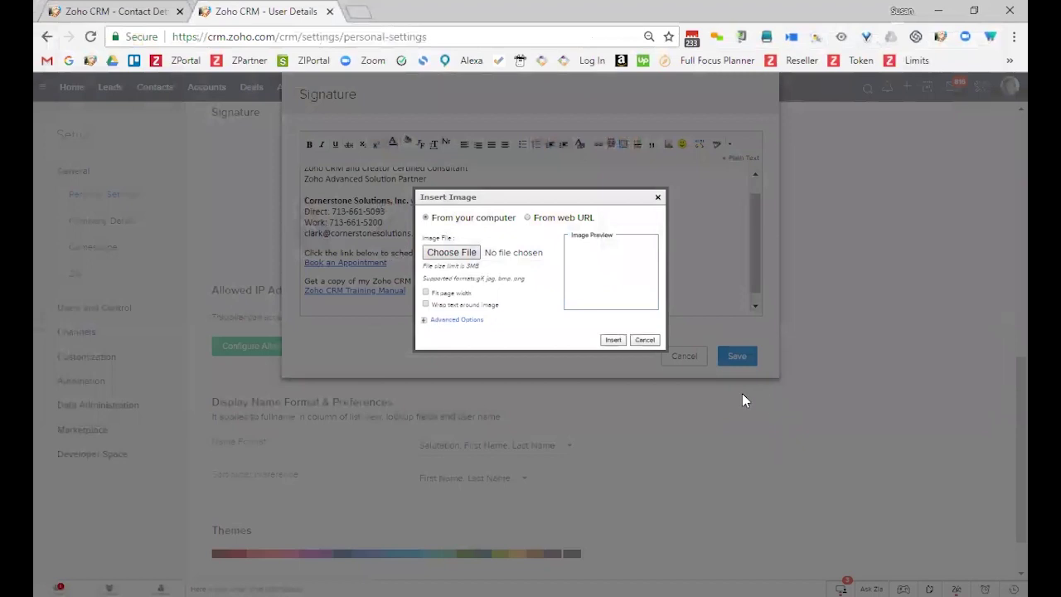
pyautogui.click(613, 341)
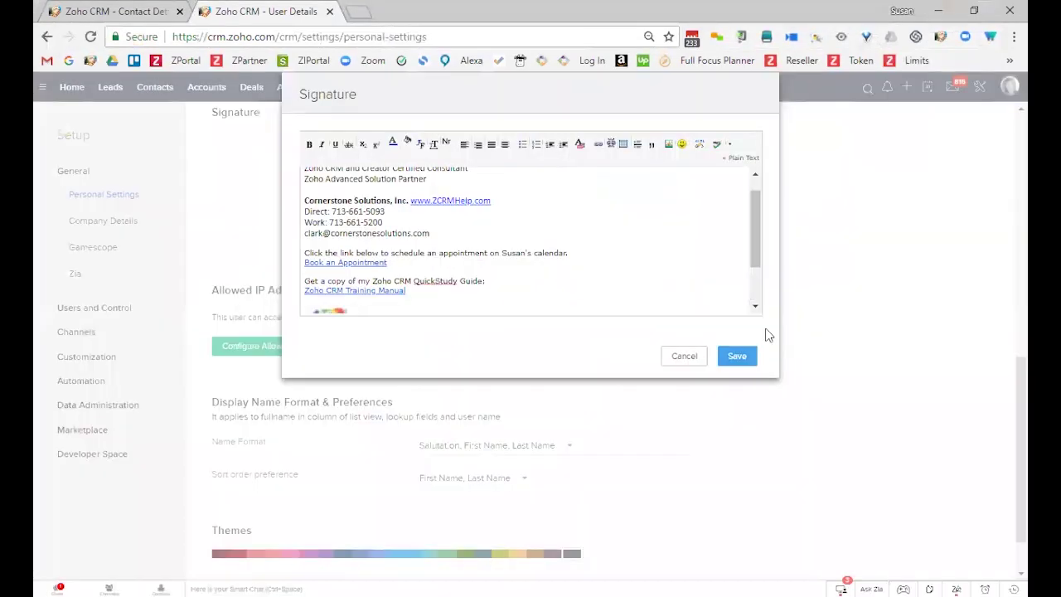
pyautogui.moveTo(754, 247); pyautogui.dragTo(766, 305)
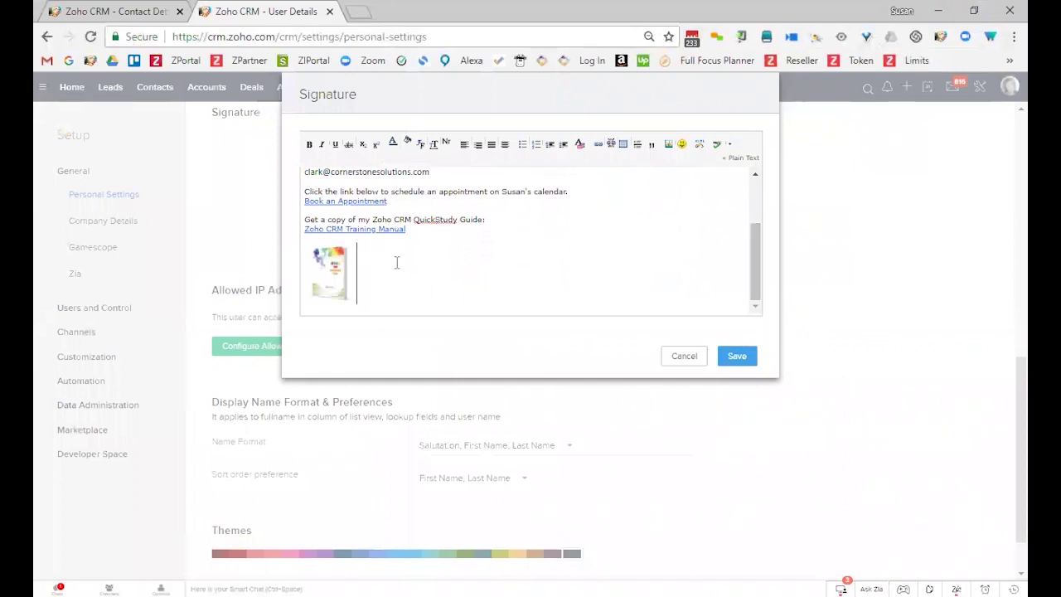
pyautogui.scroll(2, 398, 260)
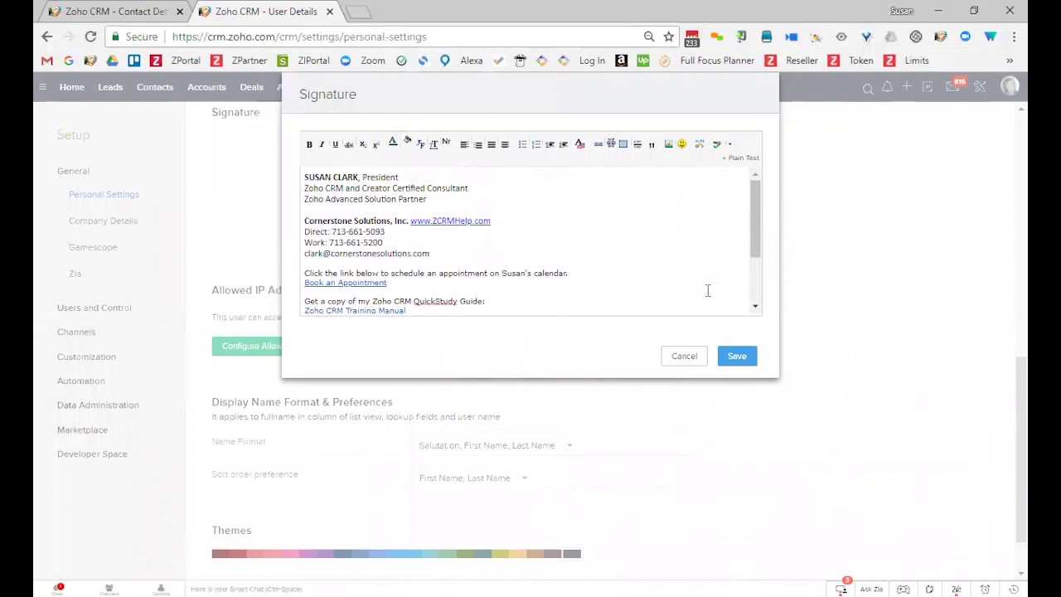
pyautogui.click(748, 353)
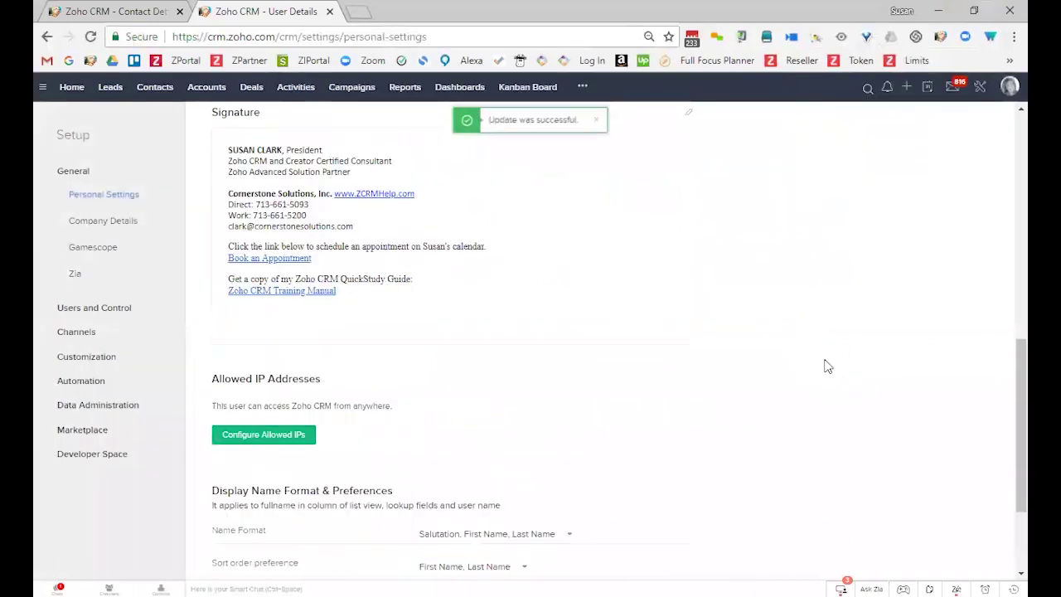
pyautogui.moveTo(673, 255); pyautogui.dragTo(674, 315)
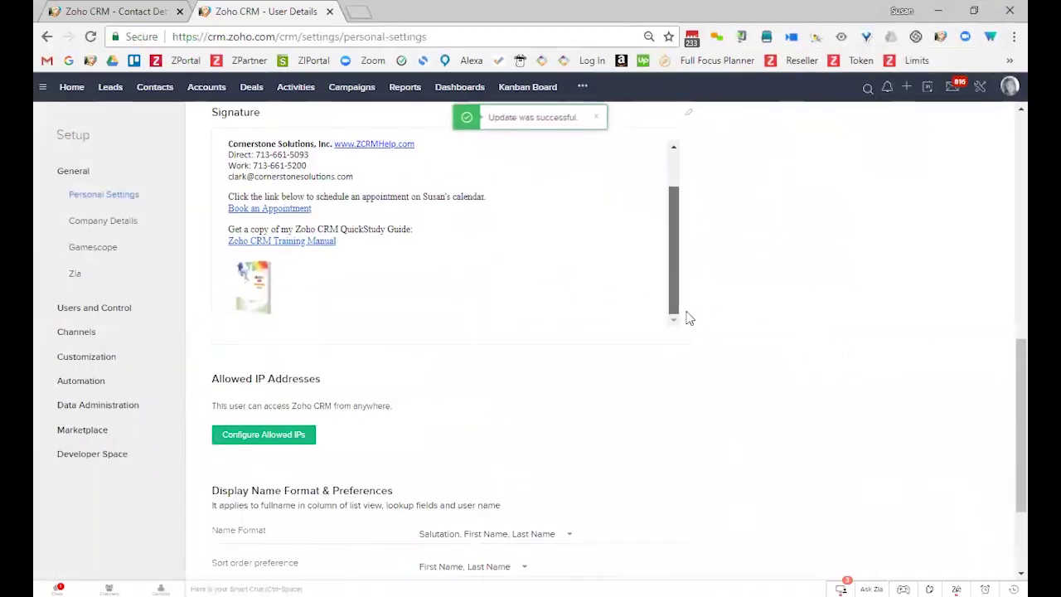
pyautogui.scroll(3, 795, 310)
pyautogui.scroll(-5, 788, 310)
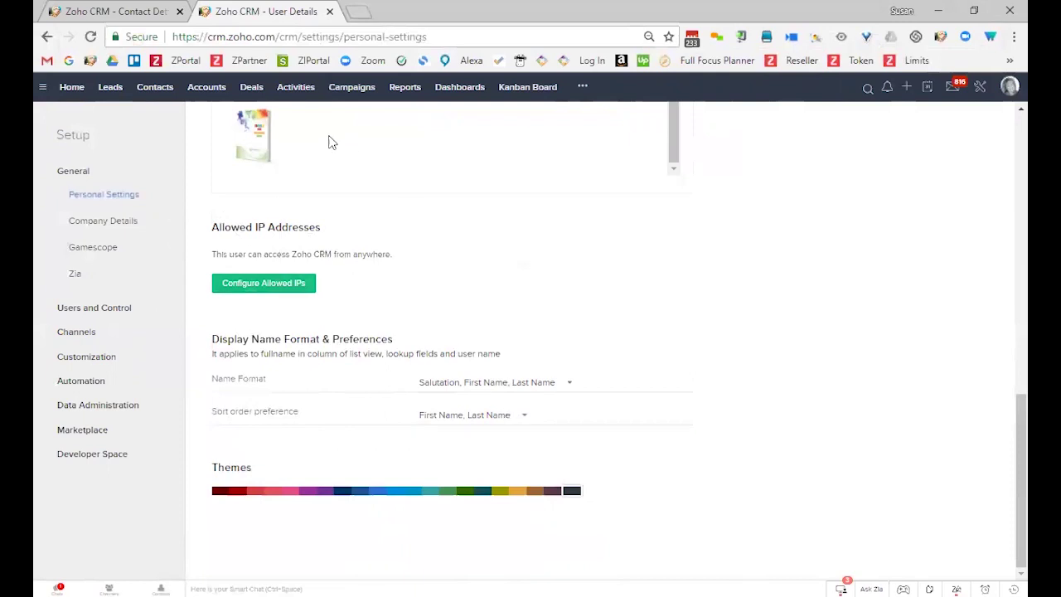
pyautogui.click(106, 14)
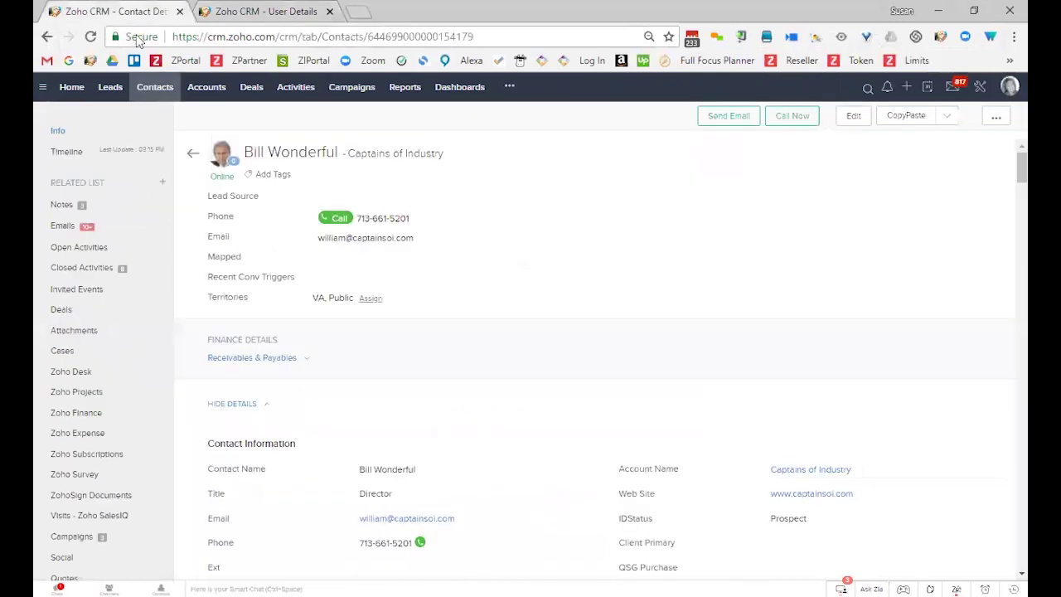
# Step: Sort the Contacts list by Contact Name ascending, then bring up the sort order preference in Personal Settings
pyautogui.click(160, 91)
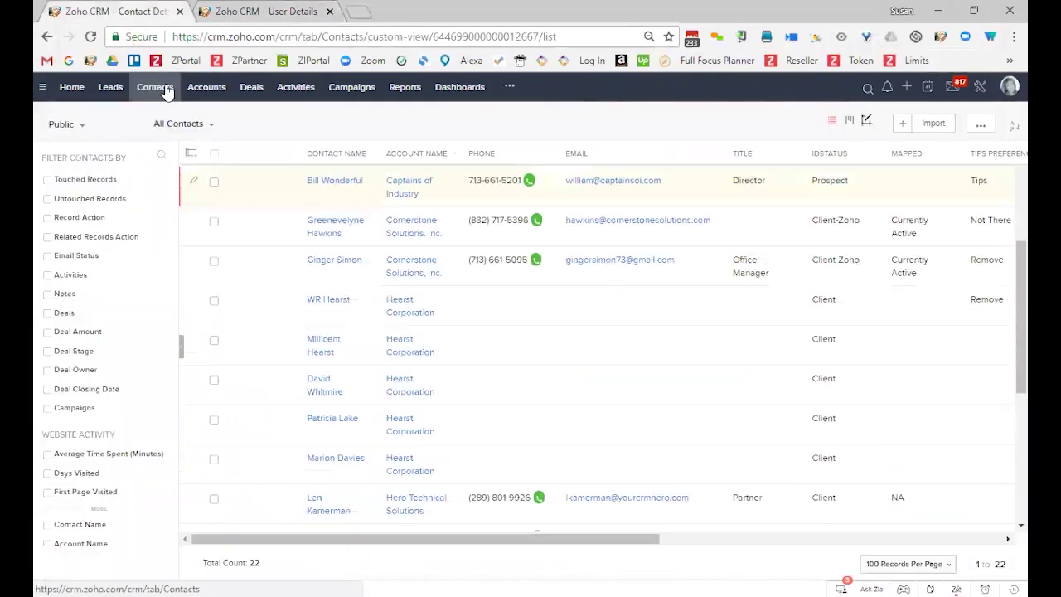
pyautogui.click(352, 159)
pyautogui.click(327, 170)
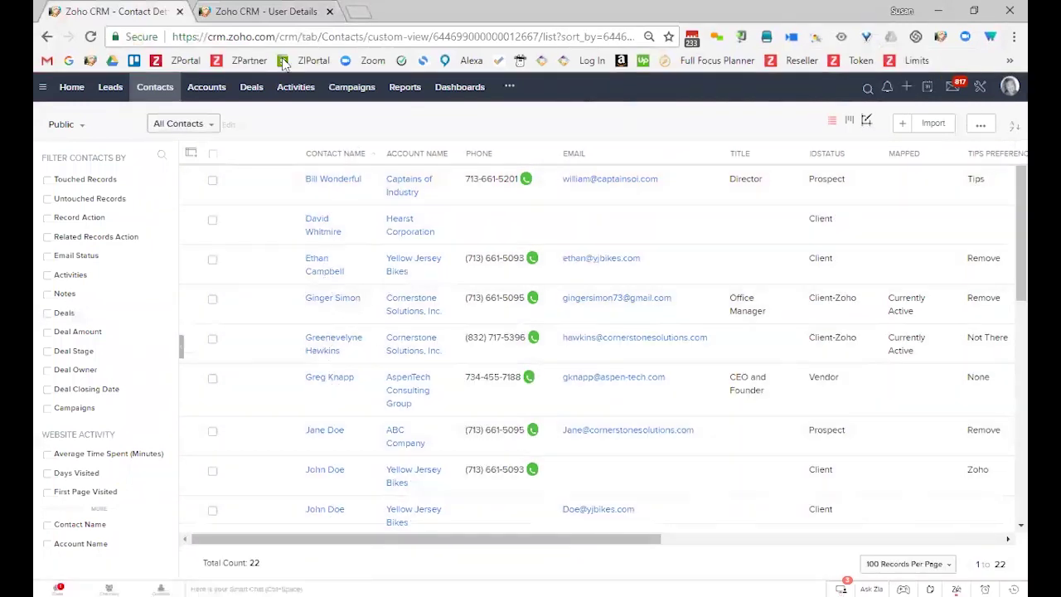
pyautogui.click(265, 12)
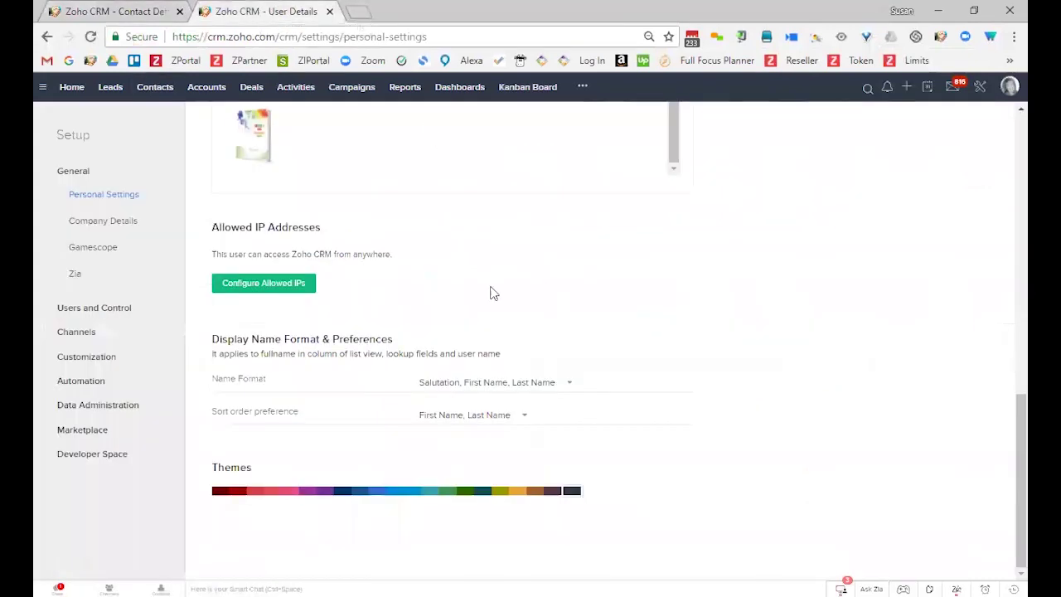
pyautogui.click(524, 419)
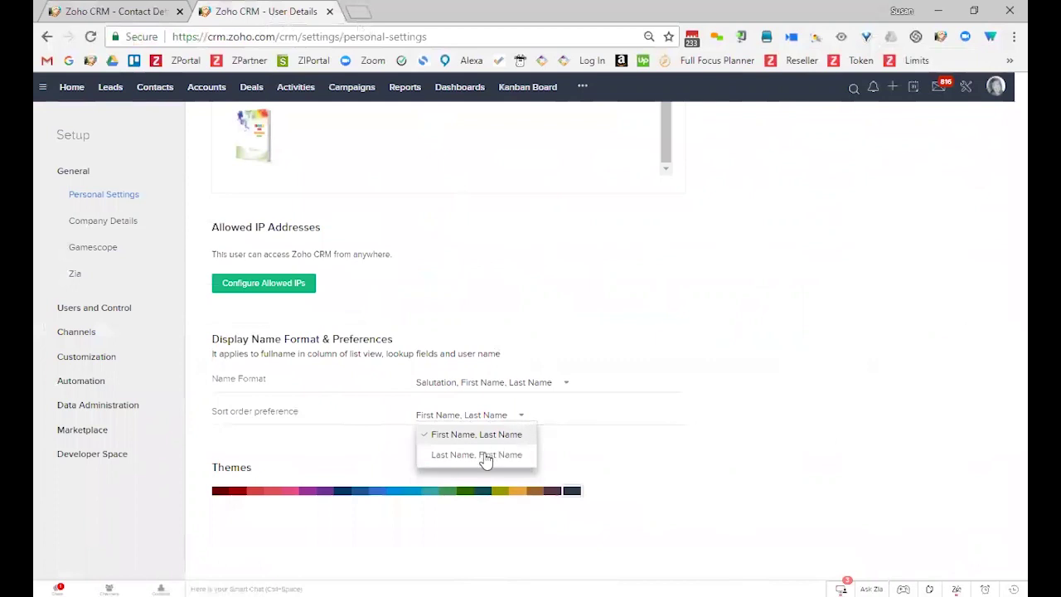
# Step: Choose Last Name, First Name as sort order and review the refreshed contacts list
pyautogui.click(521, 454)
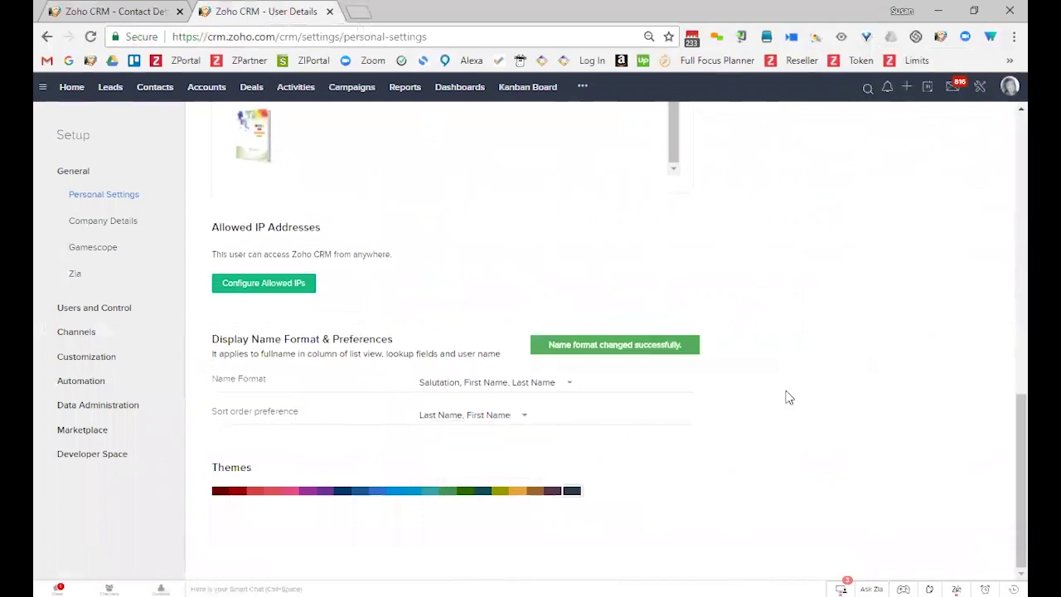
pyautogui.click(114, 11)
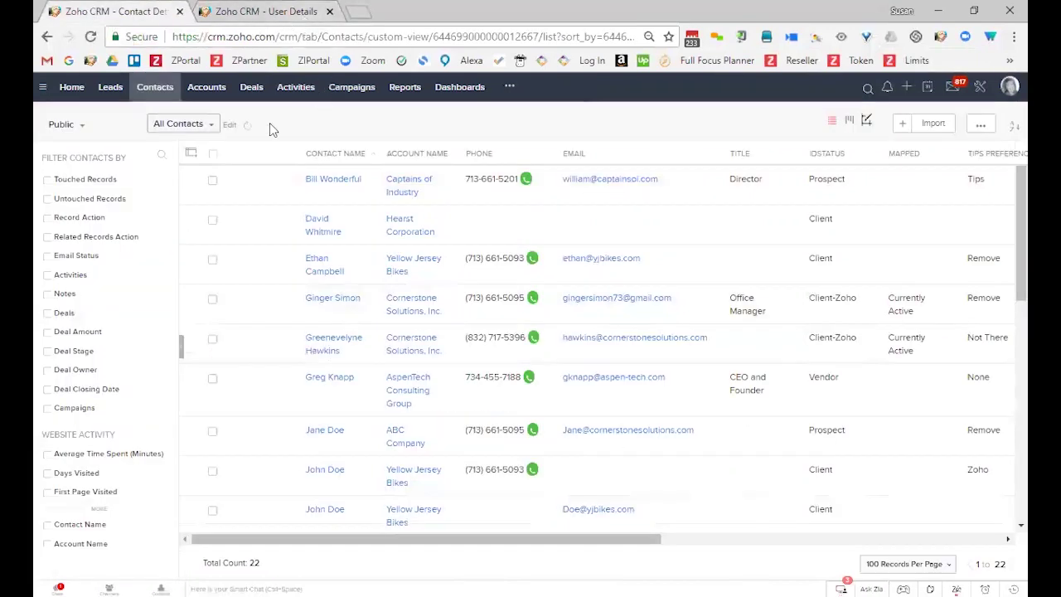
pyautogui.click(248, 126)
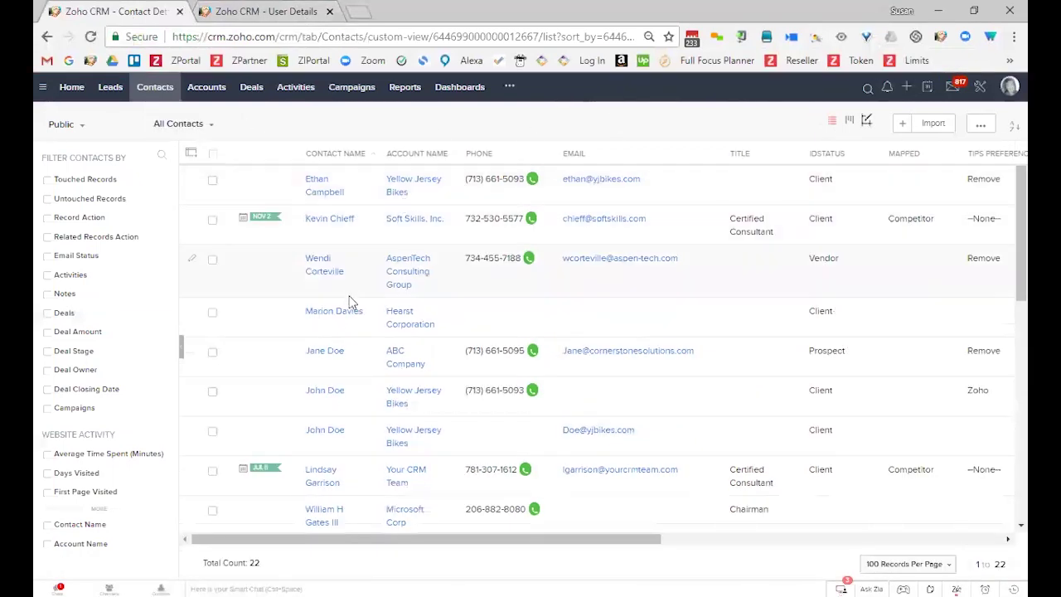
pyautogui.scroll(-2, 377, 464)
pyautogui.scroll(-2, 382, 497)
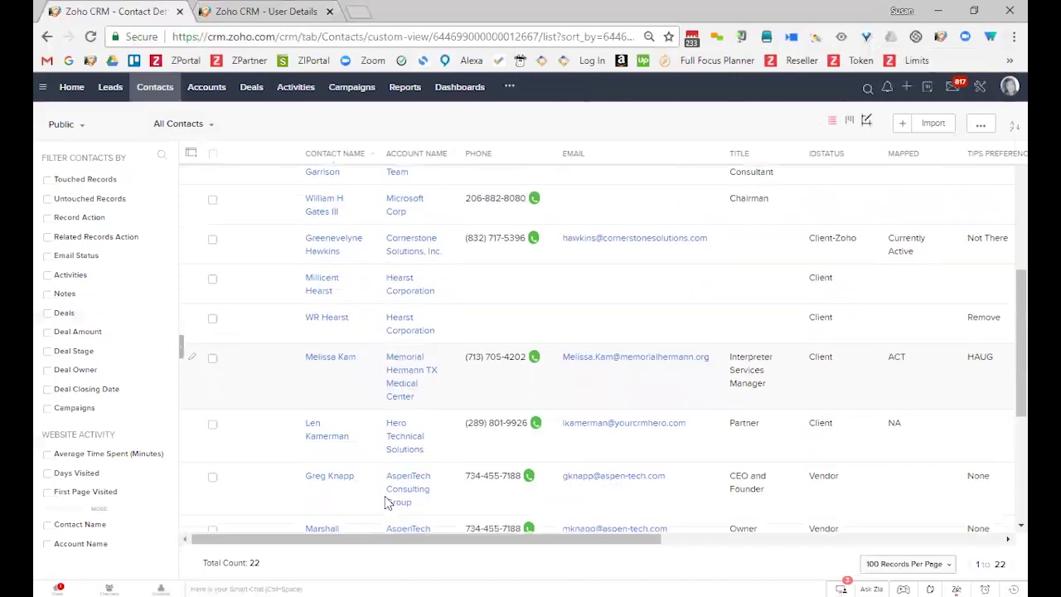
pyautogui.scroll(3, 386, 502)
pyautogui.scroll(2, 386, 501)
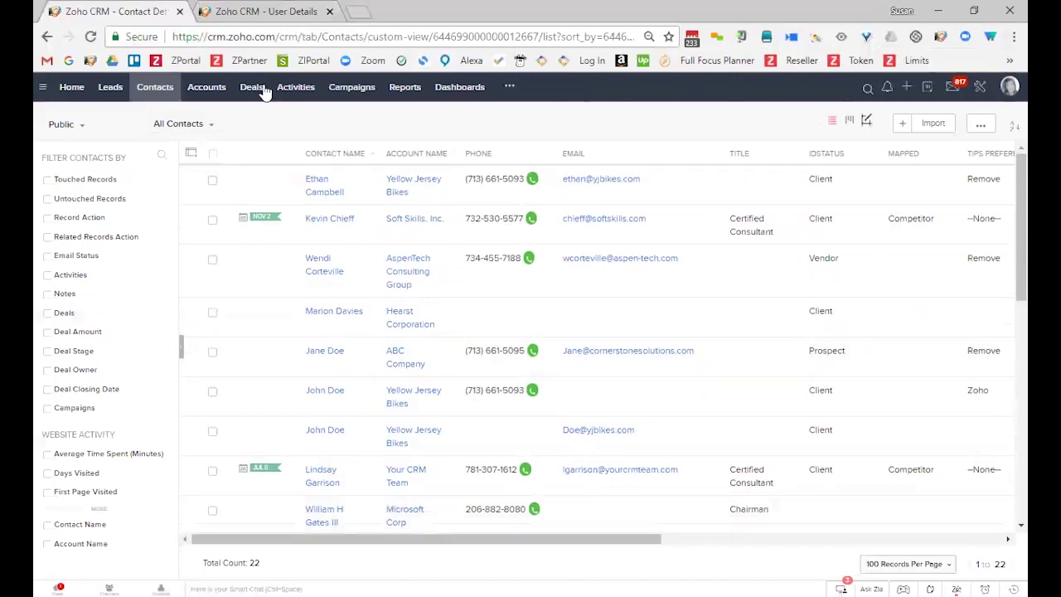
pyautogui.click(265, 17)
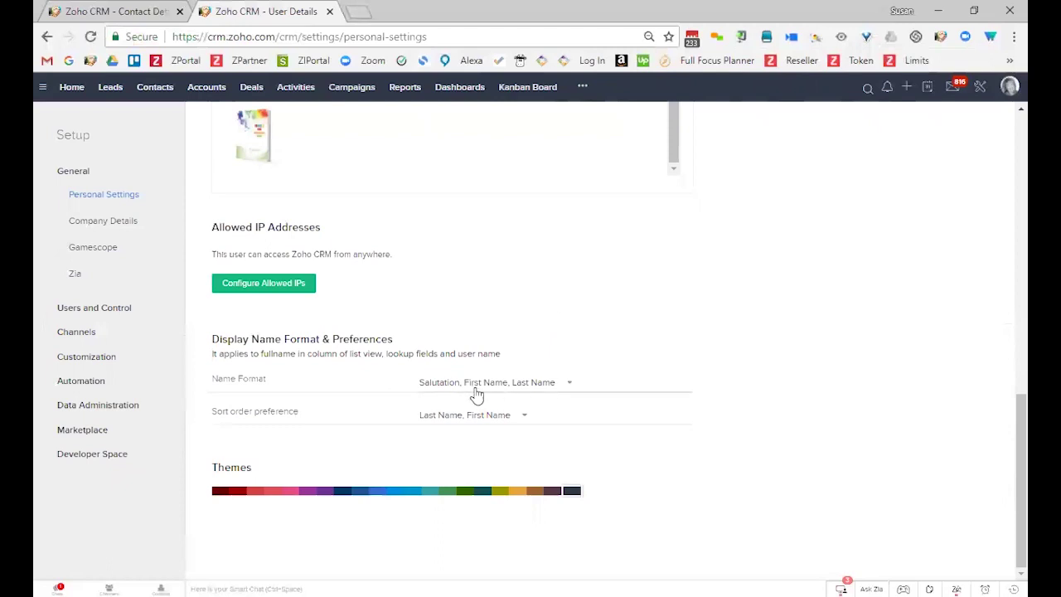
pyautogui.click(570, 384)
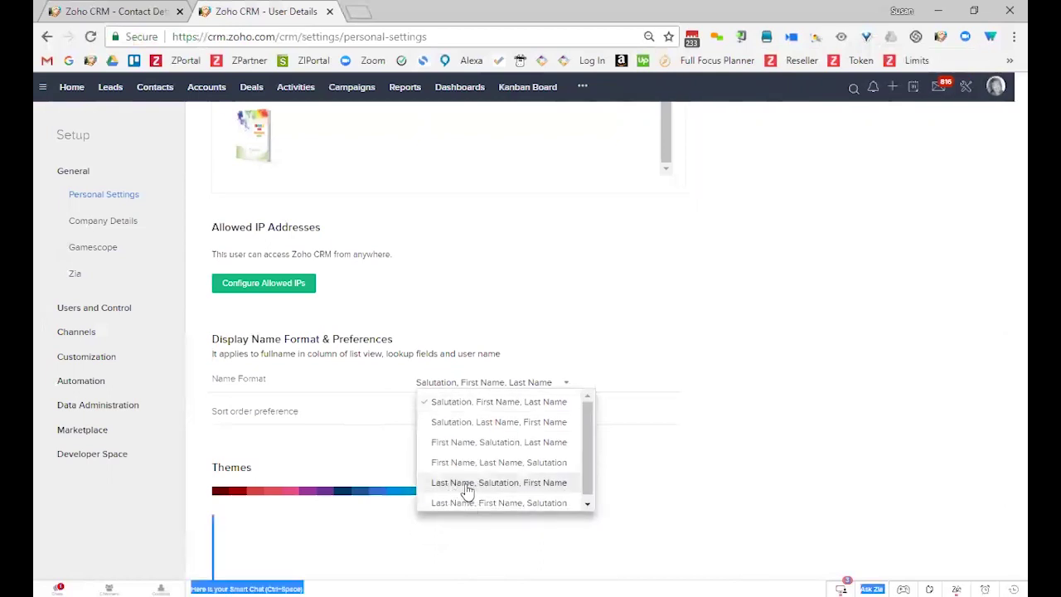
pyautogui.click(552, 484)
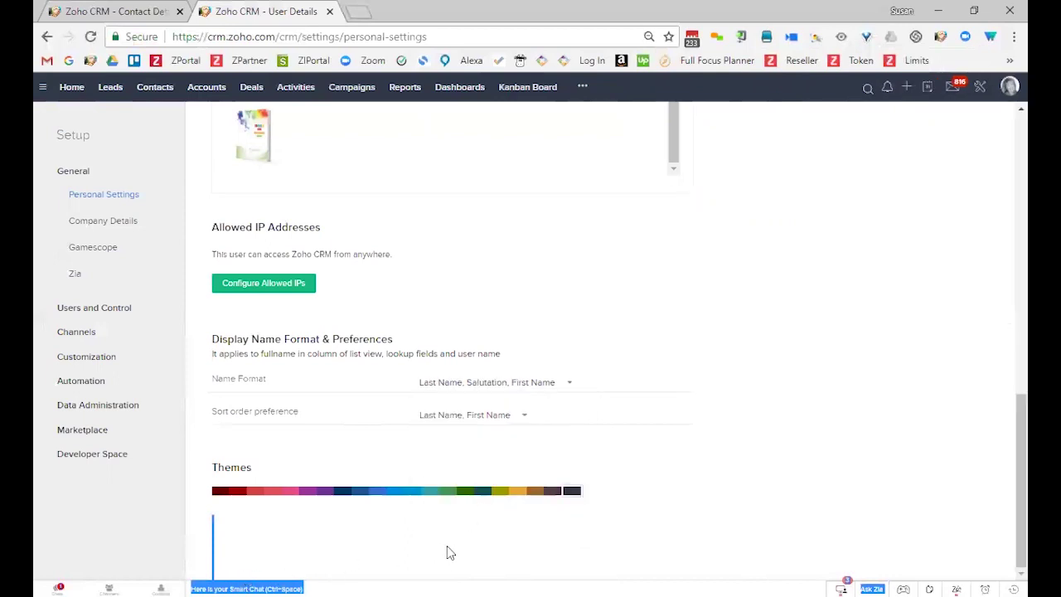
pyautogui.click(114, 12)
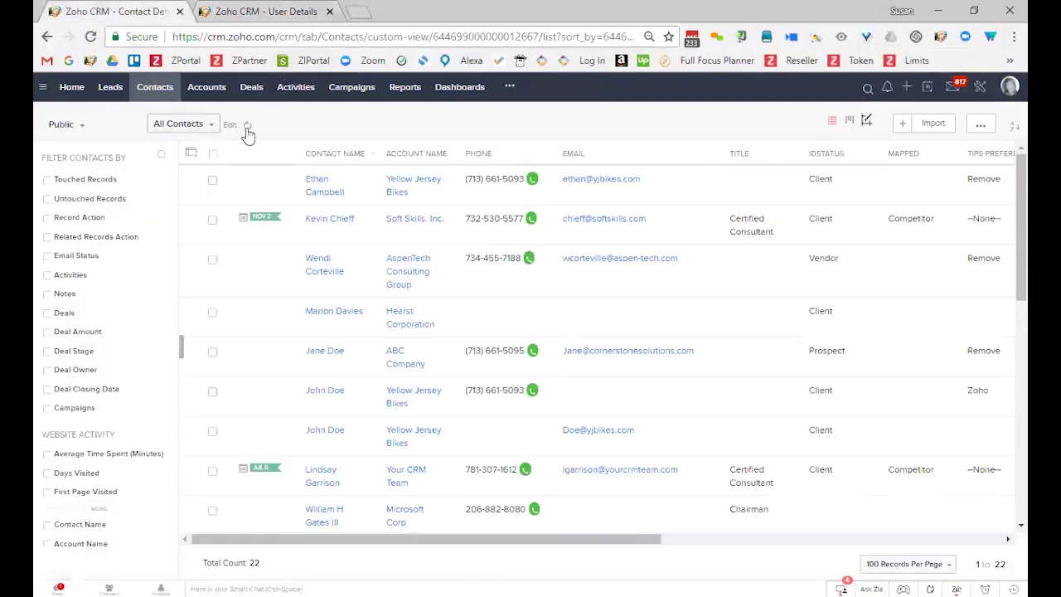
pyautogui.moveTo(330, 222)
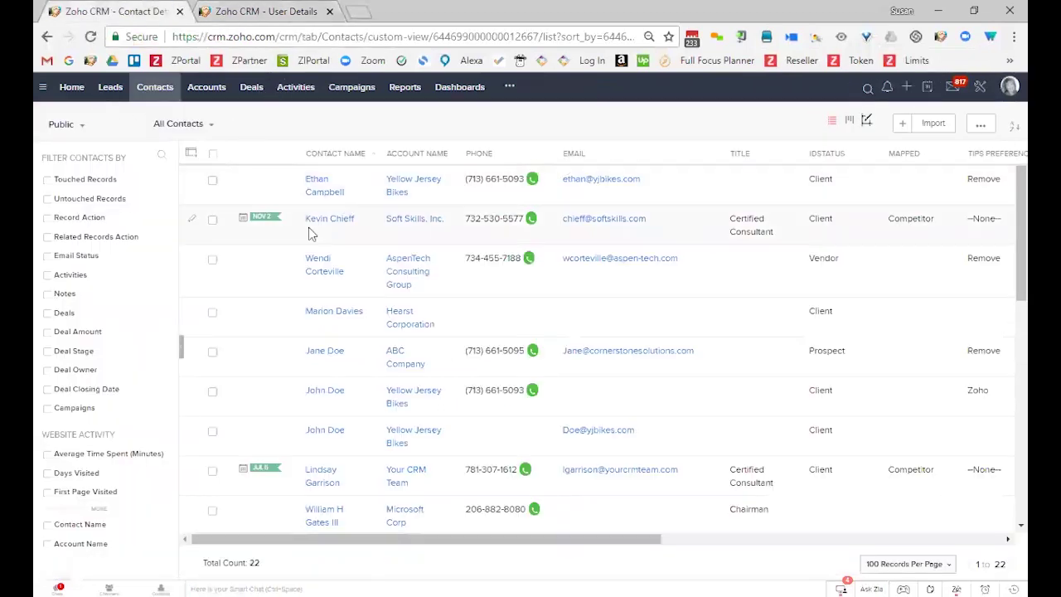
pyautogui.click(324, 193)
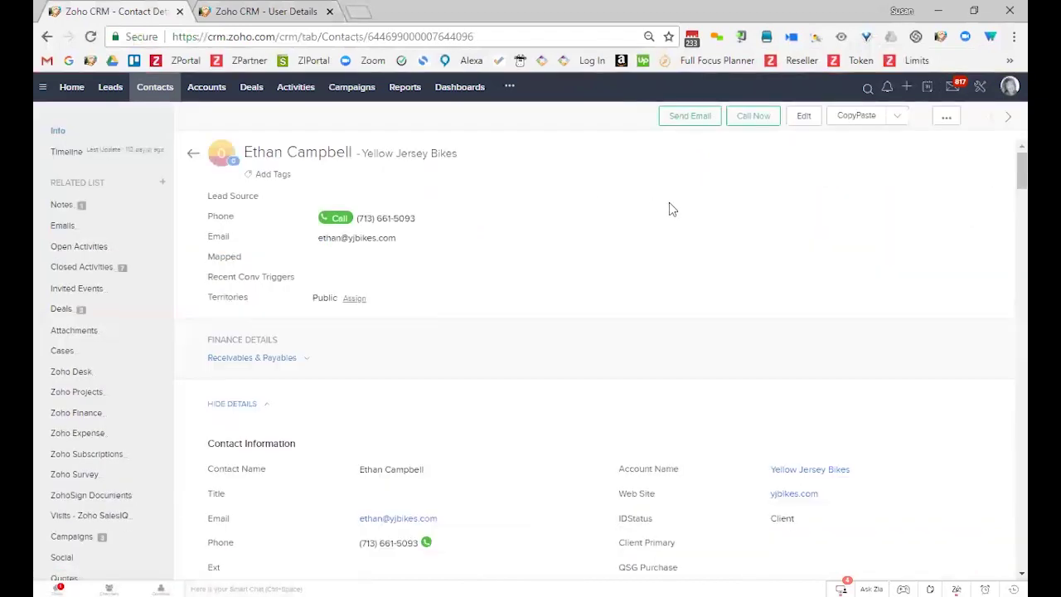
pyautogui.hotkey('alt', 'Left')
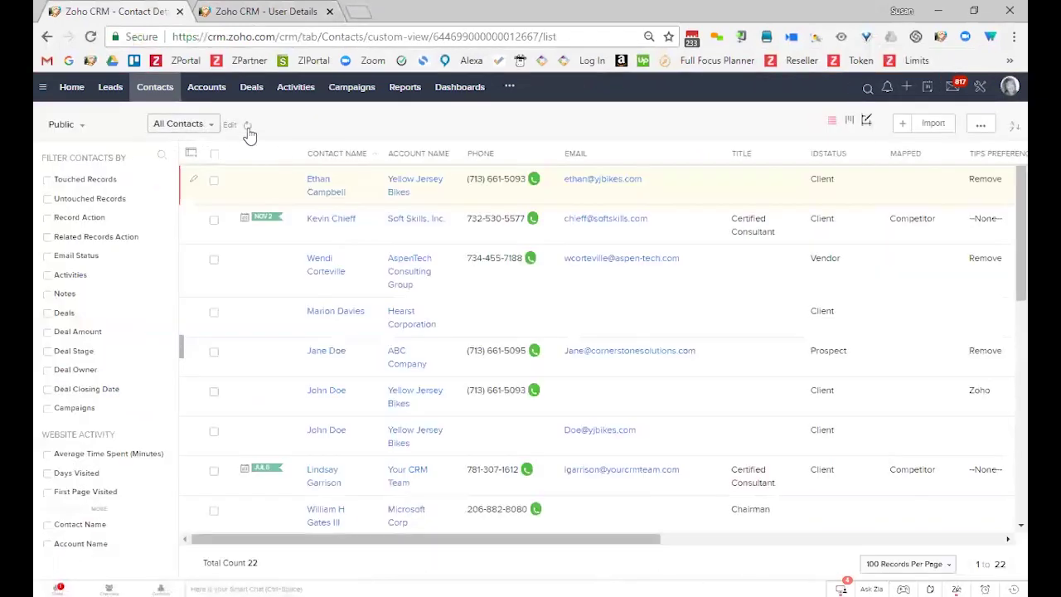
pyautogui.click(324, 190)
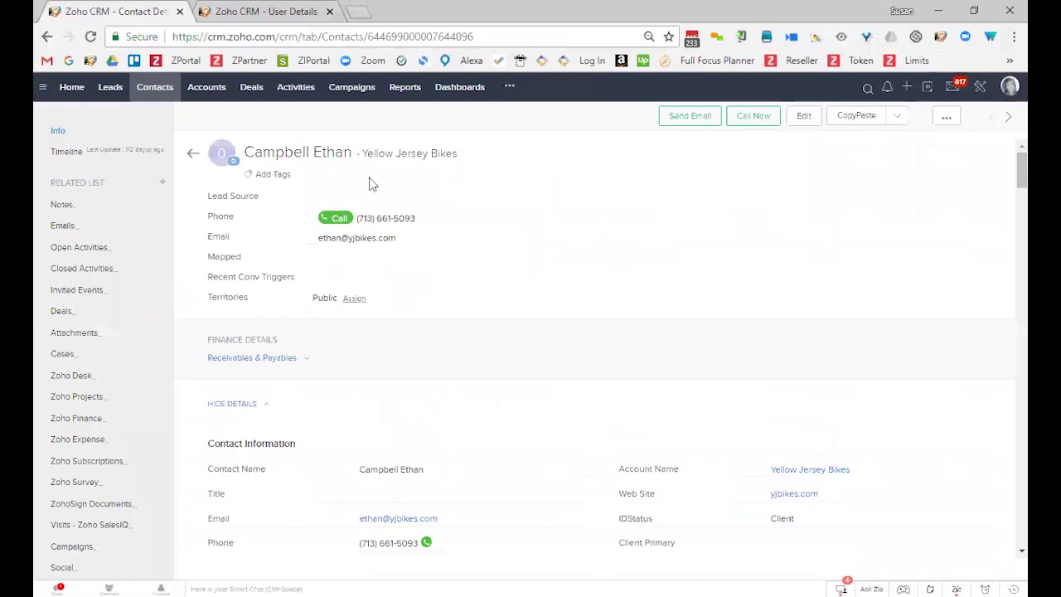
pyautogui.click(192, 152)
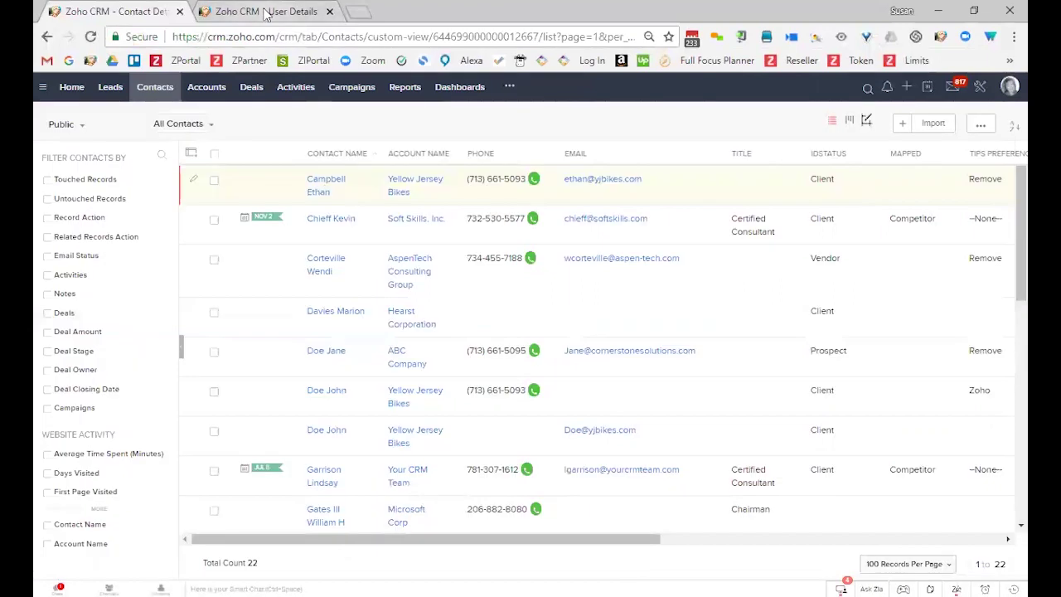
pyautogui.click(281, 13)
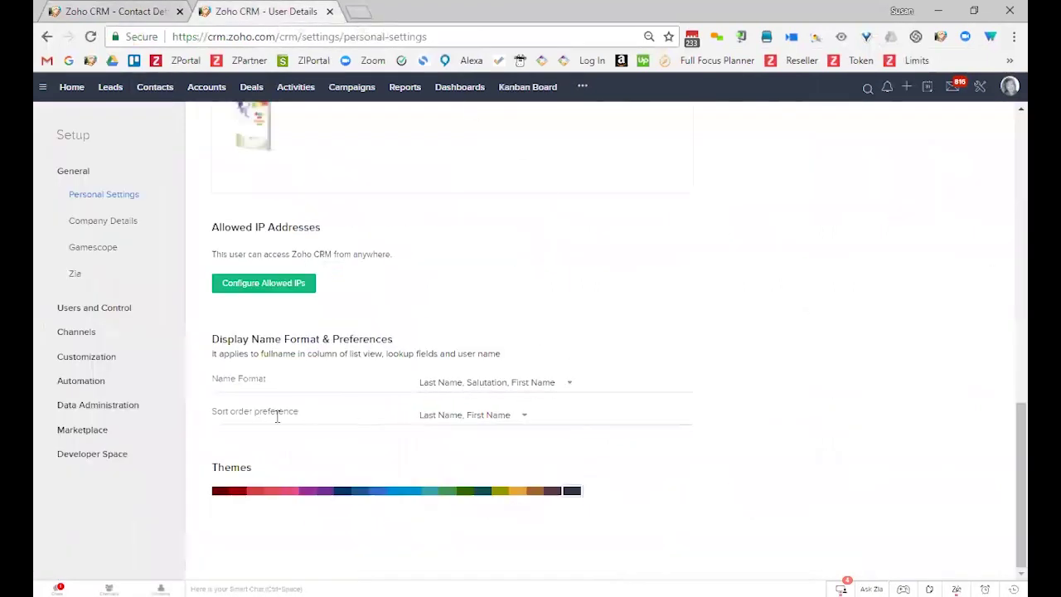
# Step: Return the name format to Salutation, First Name, Last Name and pick the purple theme swatch
pyautogui.click(569, 385)
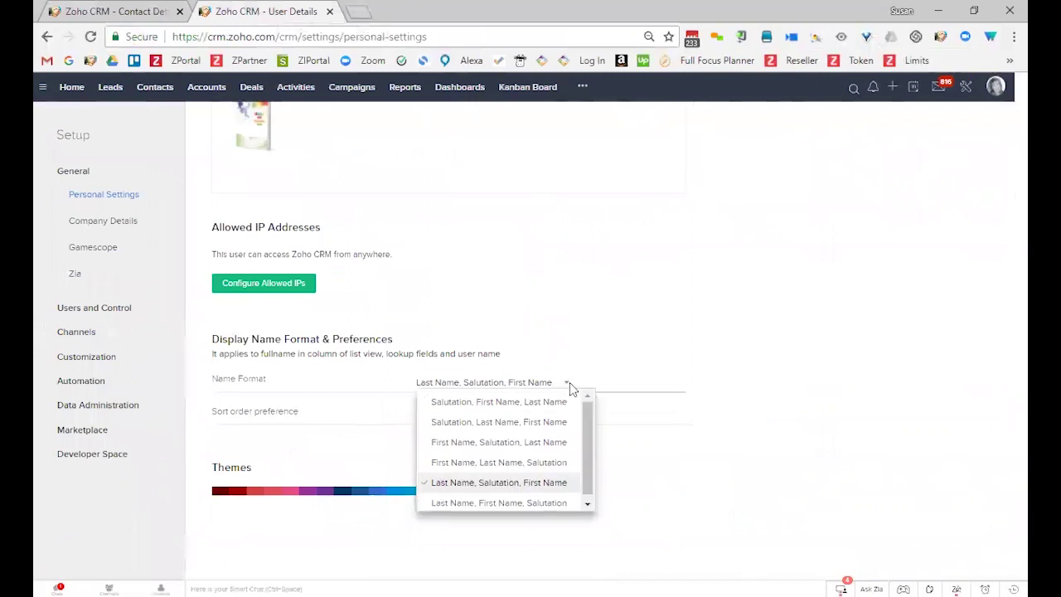
pyautogui.click(457, 402)
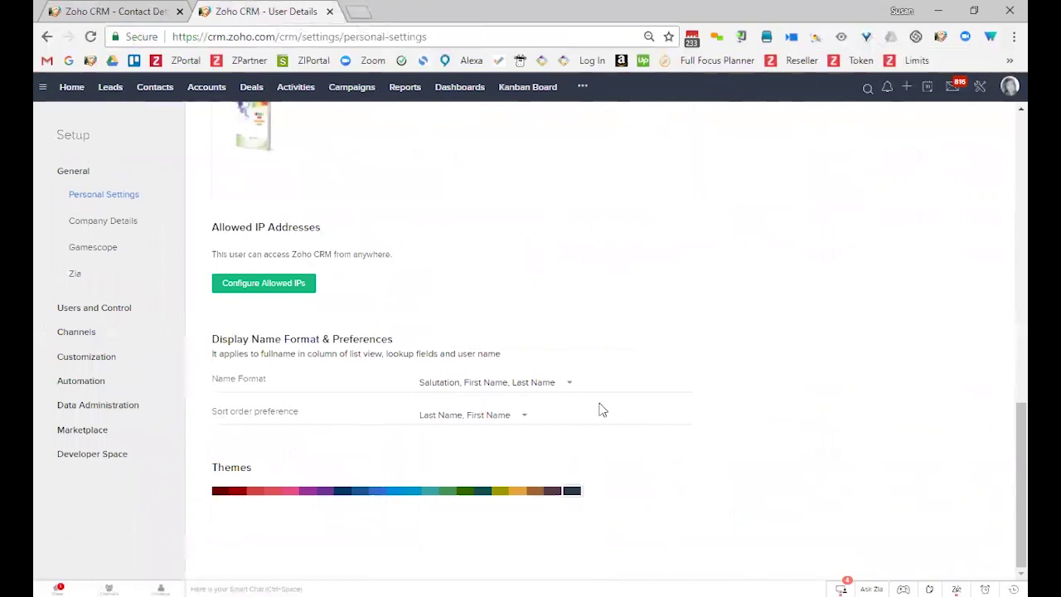
pyautogui.click(327, 491)
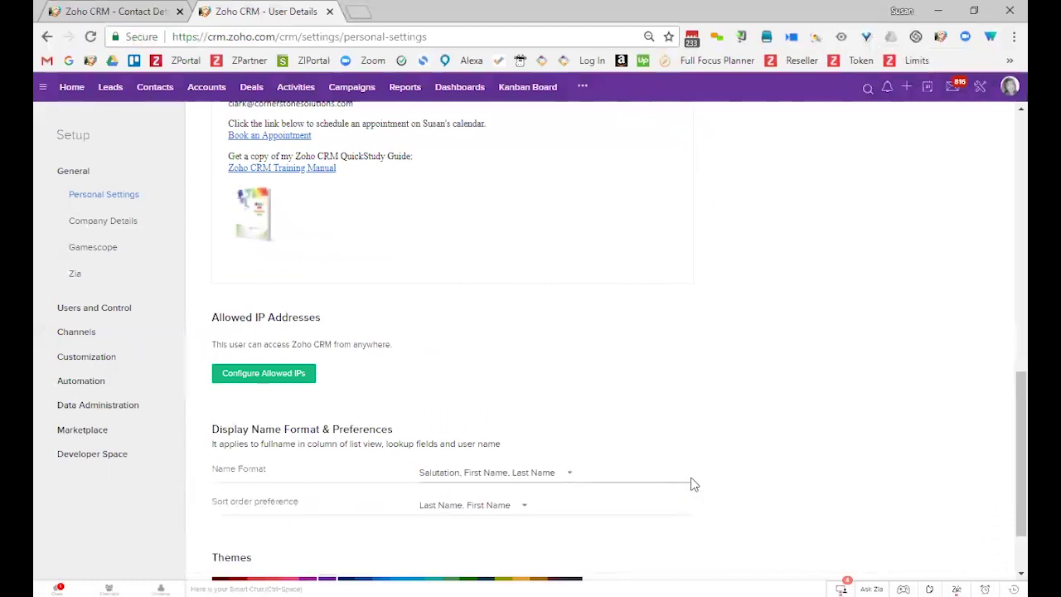
pyautogui.scroll(-2, 693, 484)
pyautogui.scroll(5, 673, 477)
pyautogui.scroll(5, 673, 477)
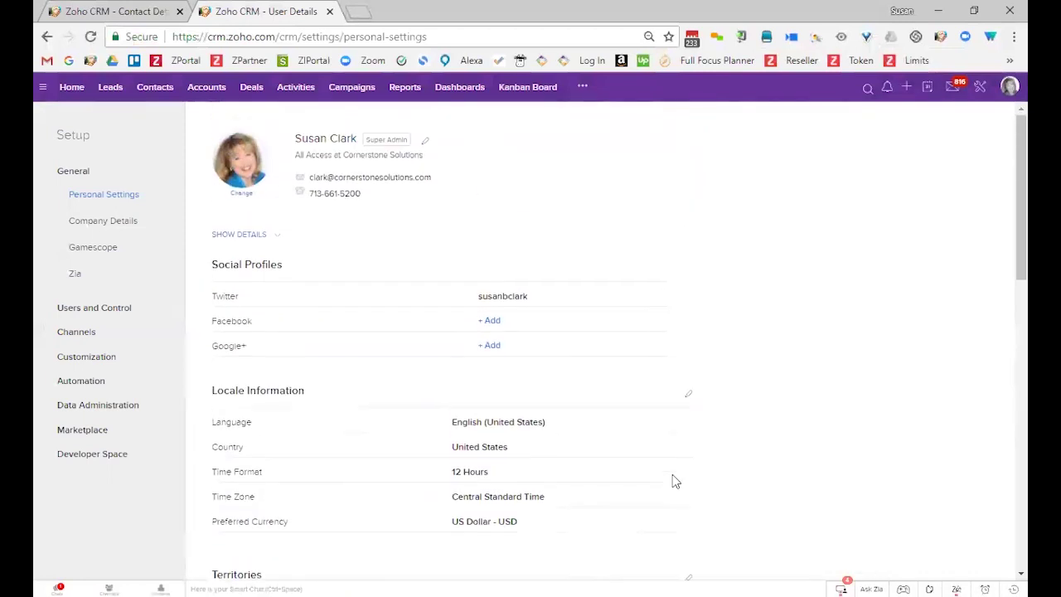
pyautogui.click(116, 11)
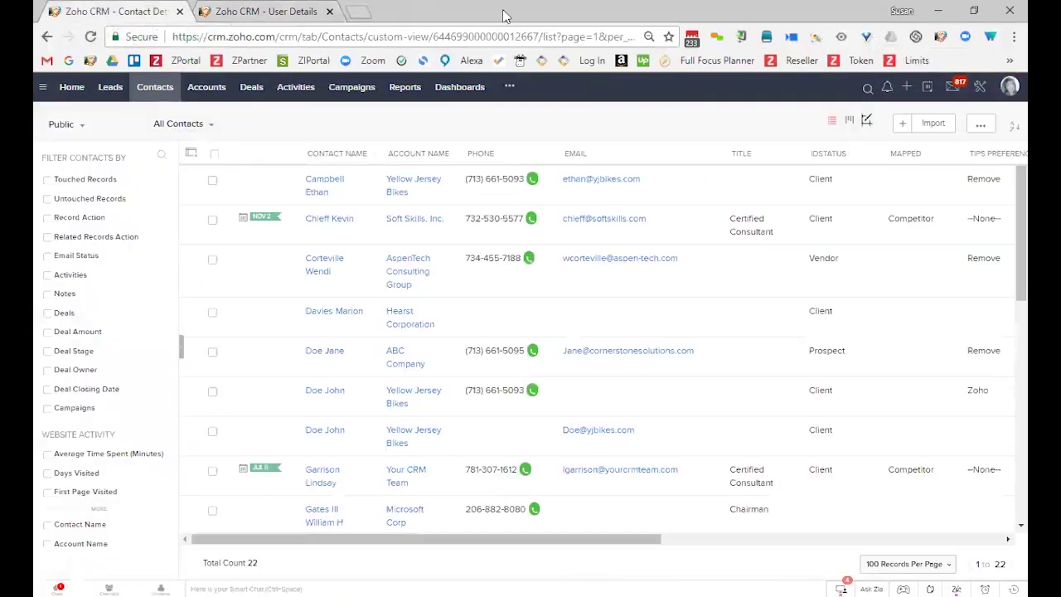
pyautogui.click(325, 184)
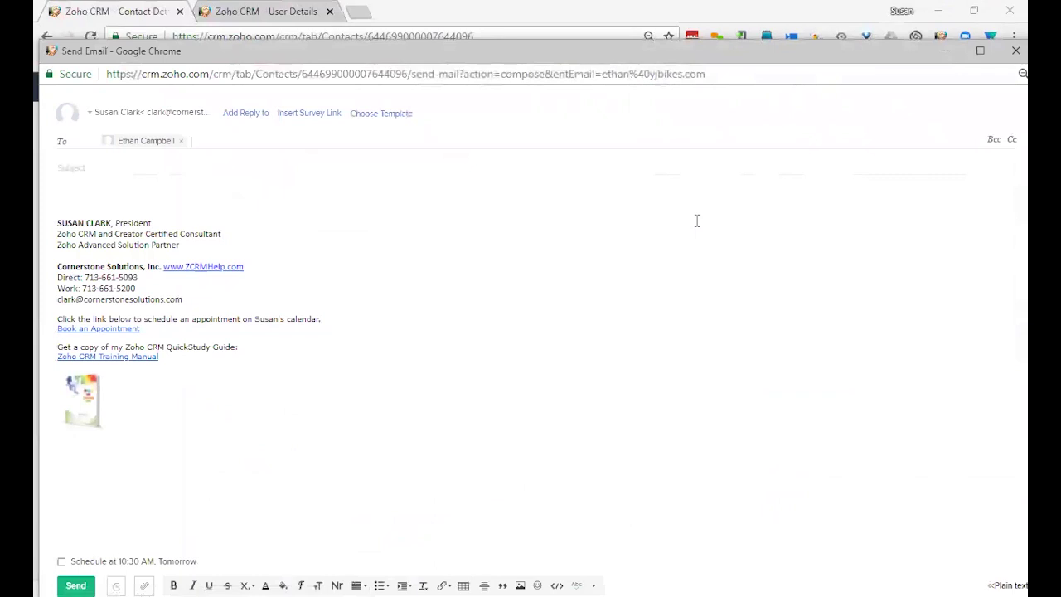
pyautogui.click(384, 115)
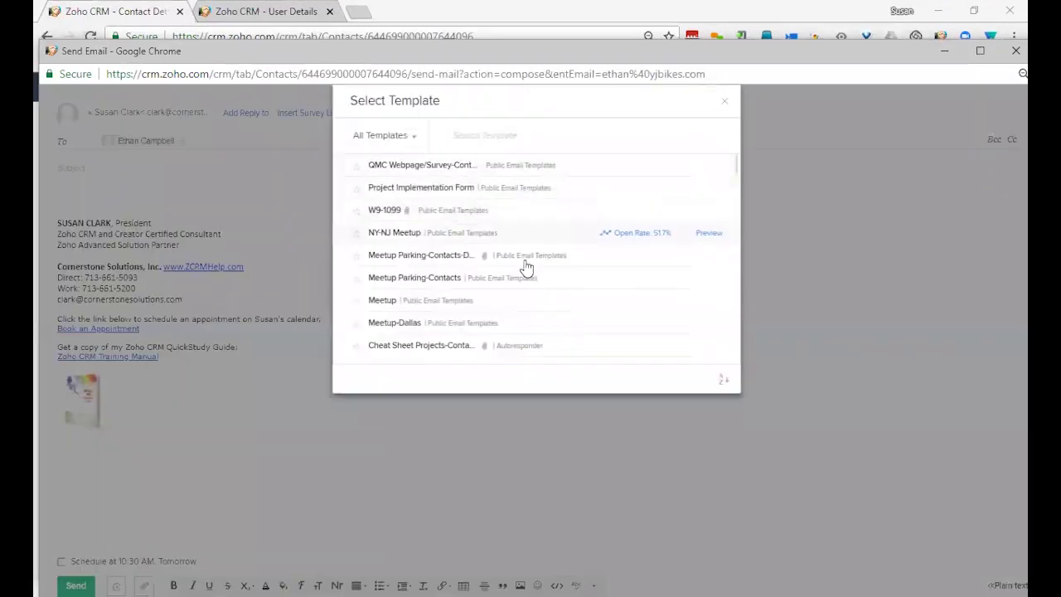
pyautogui.scroll(-2, 563, 298)
pyautogui.scroll(-3, 566, 299)
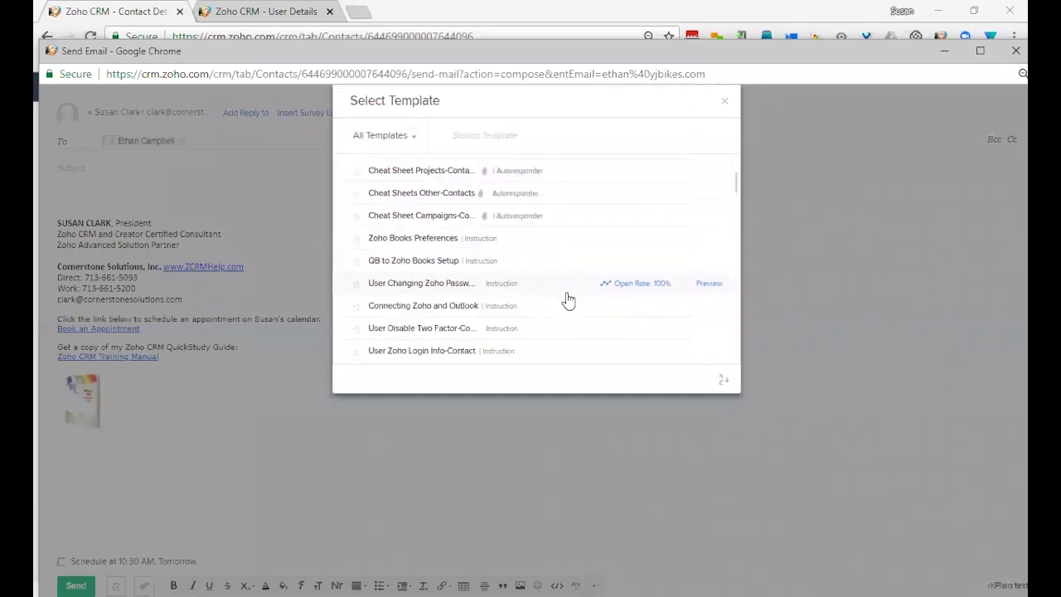
pyautogui.click(496, 136)
pyautogui.write('impor')
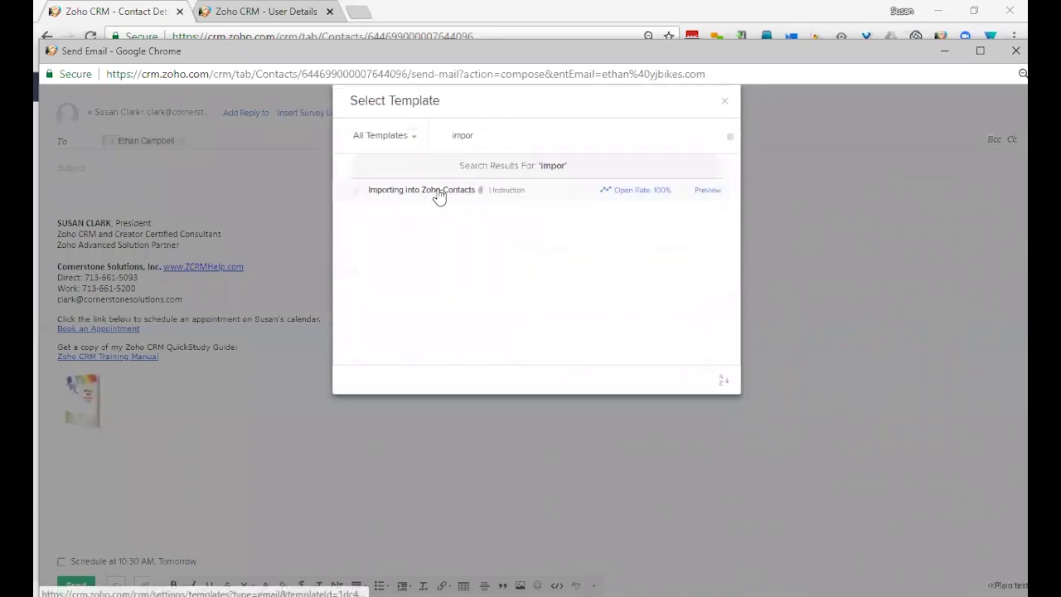
pyautogui.click(435, 189)
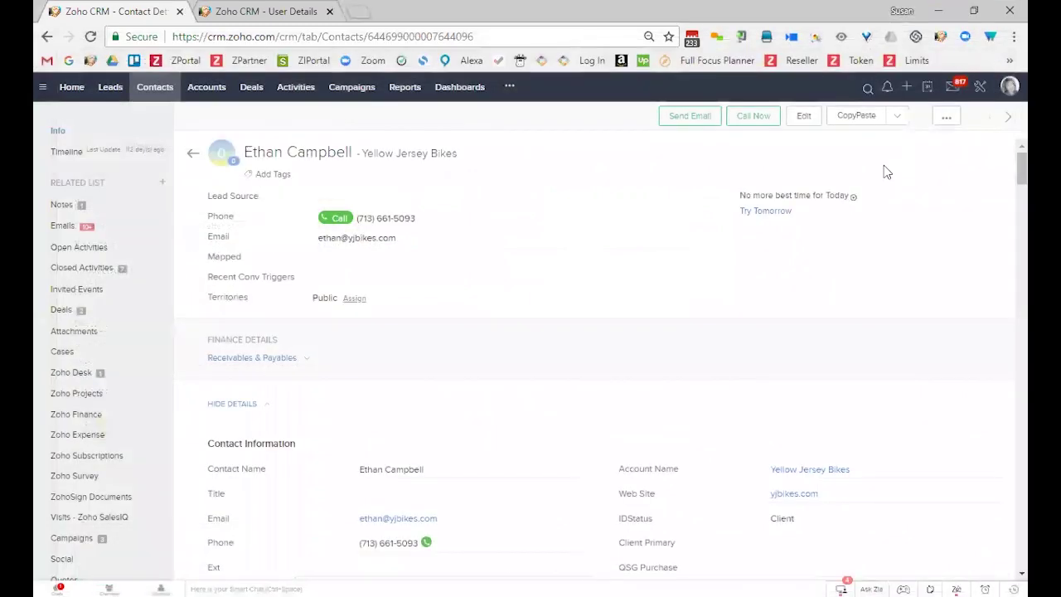
# Step: Return to the Zoho CRM - User Details personal settings page, now in purple
pyautogui.click(264, 12)
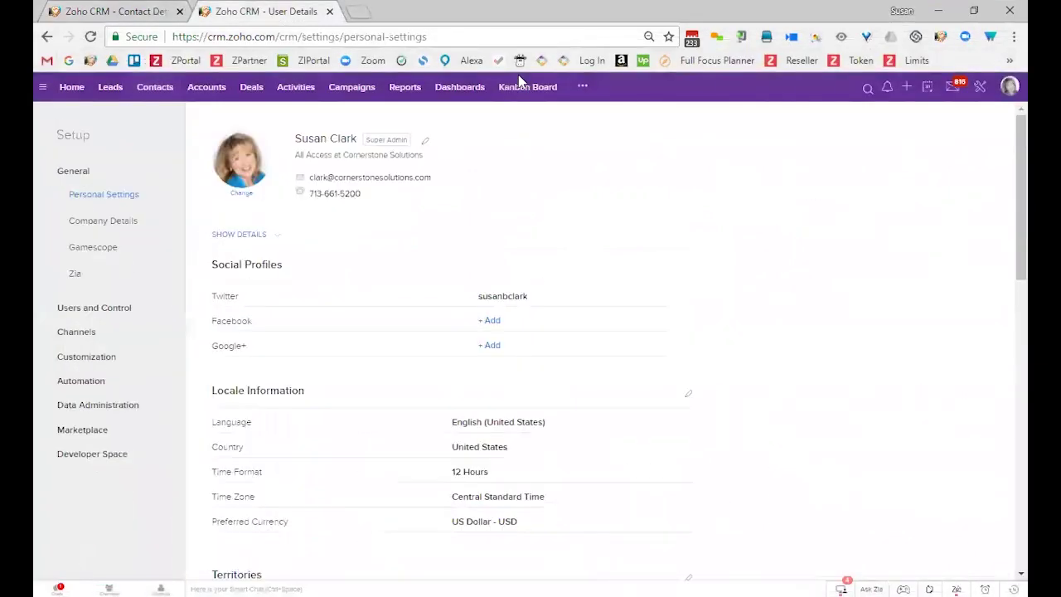